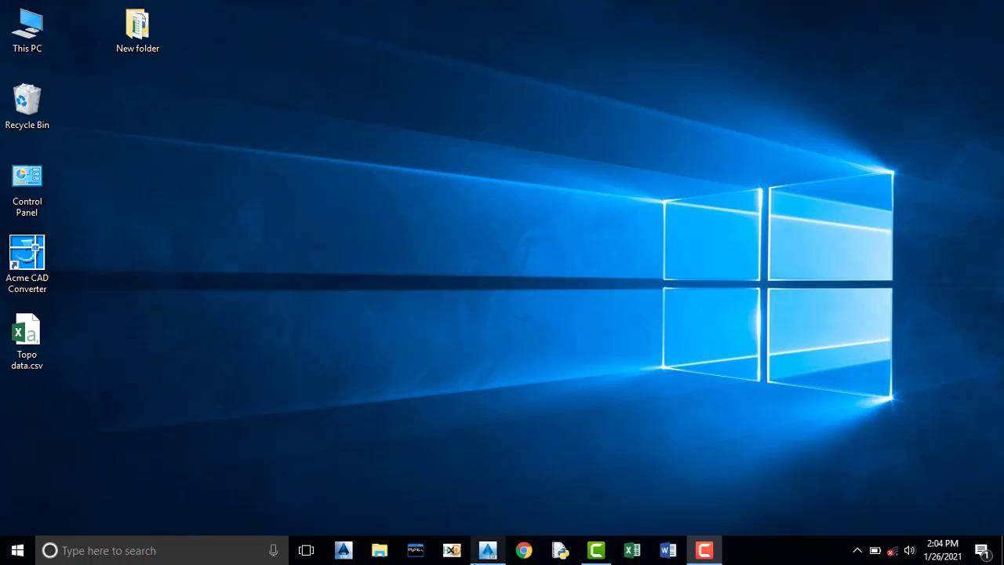
Step: Bring the Civil 3D drawing forward, zoom into the Site Topo surface, and list alignment commands
click(487, 550)
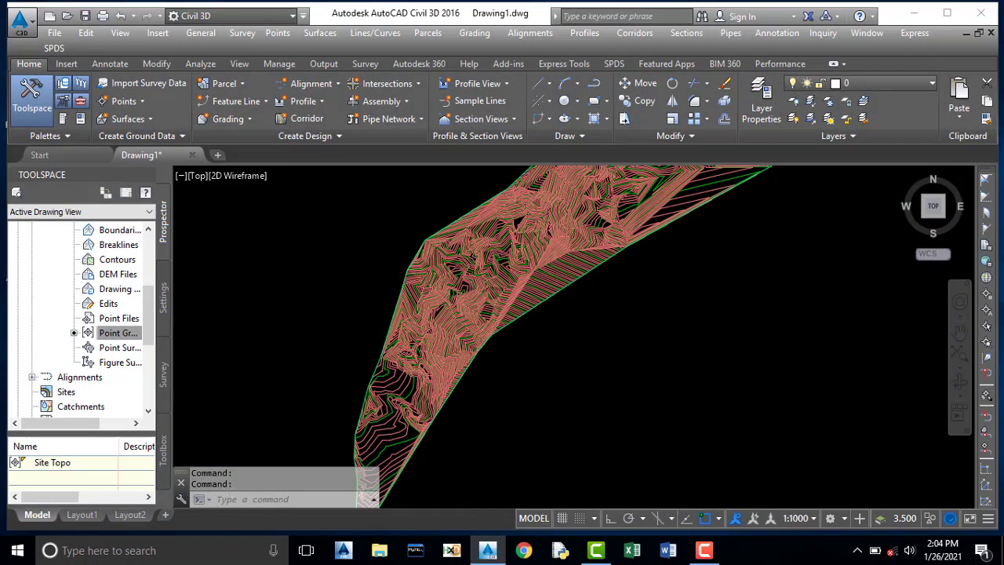
scroll(534, 294, up, 2)
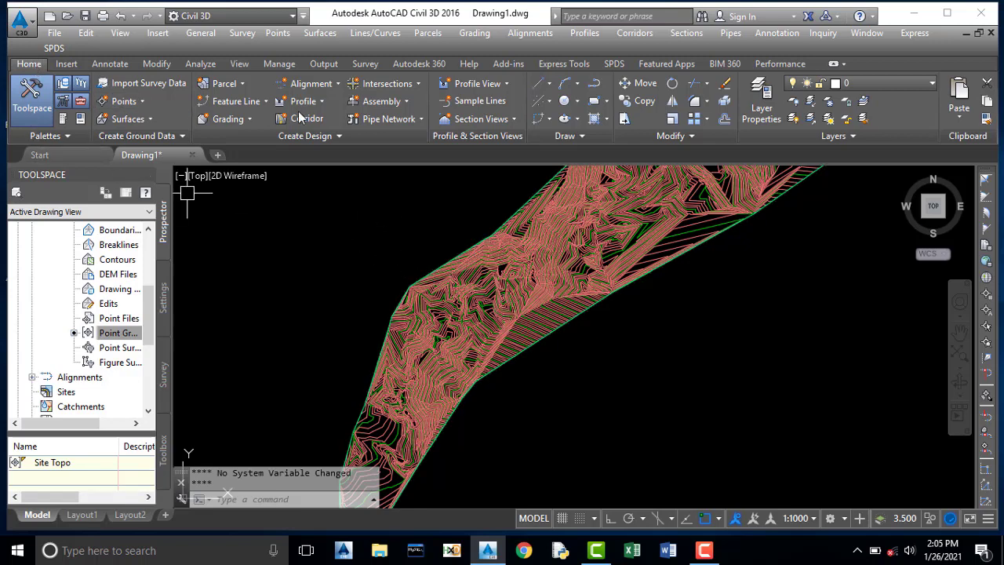
click(338, 86)
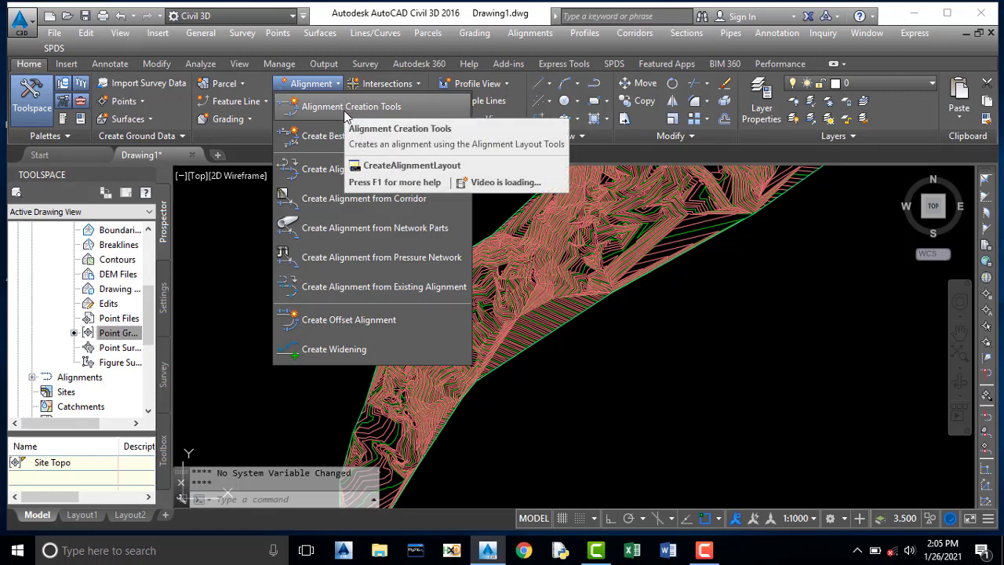
Step: Start a Centerline alignment named 'My Alignment' with starting station 0+000.00m
click(347, 116)
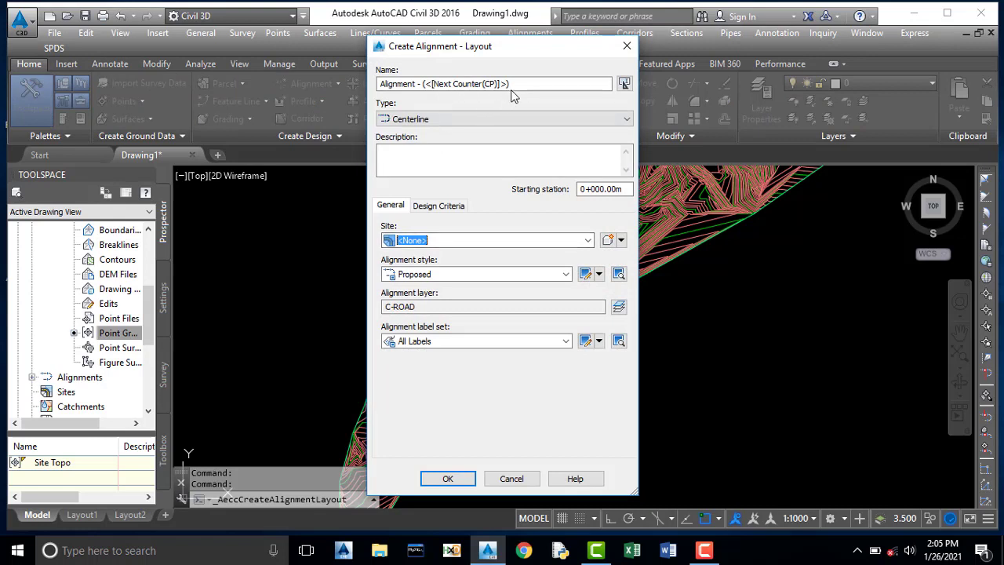
drag(520, 83, 350, 86)
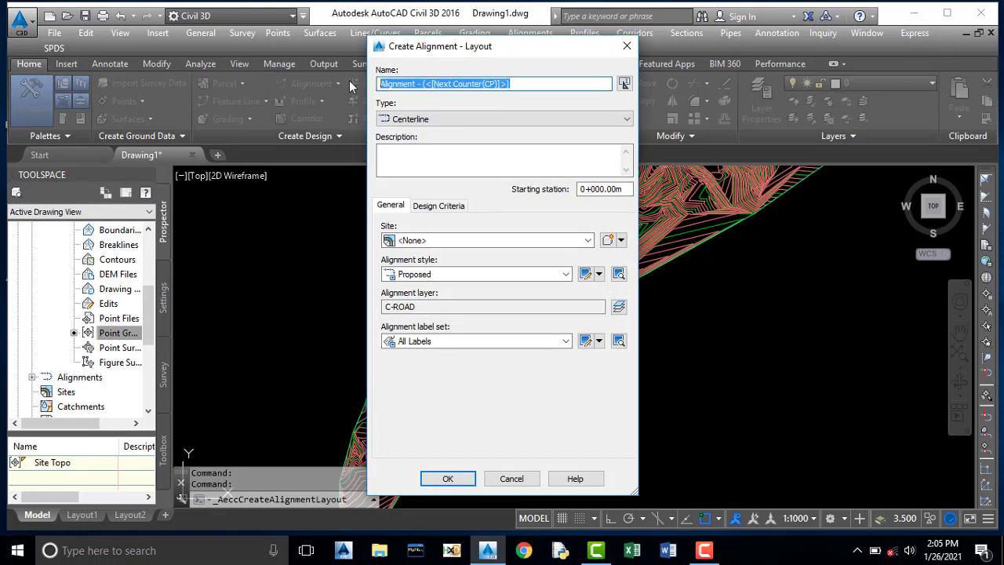
text(M)
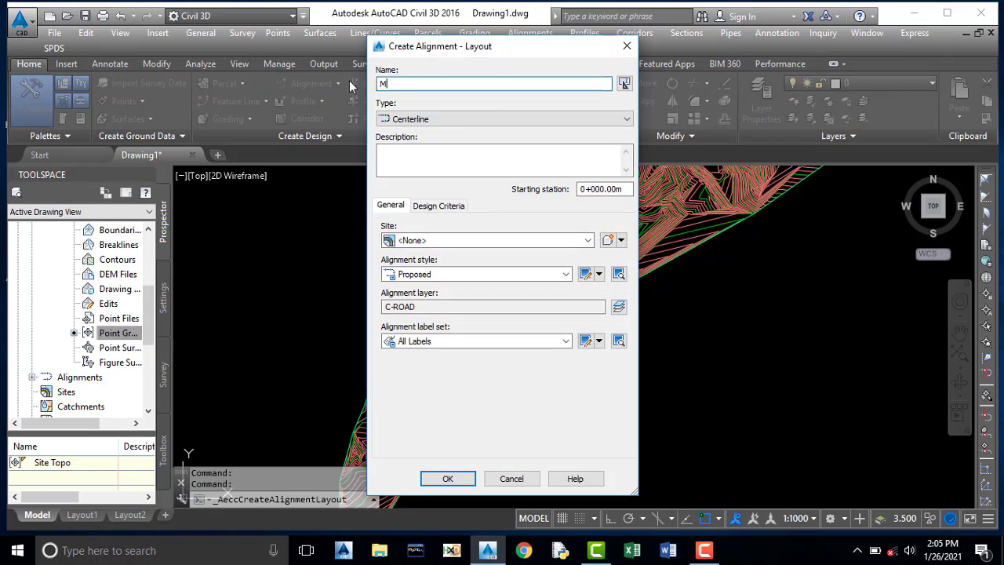
text(y Align)
text(ment)
click(421, 124)
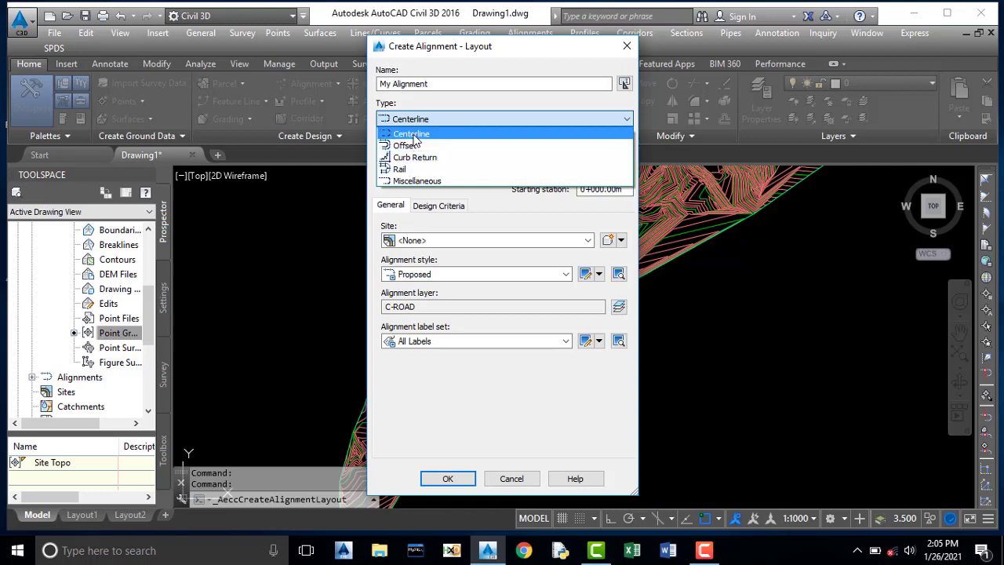
click(412, 134)
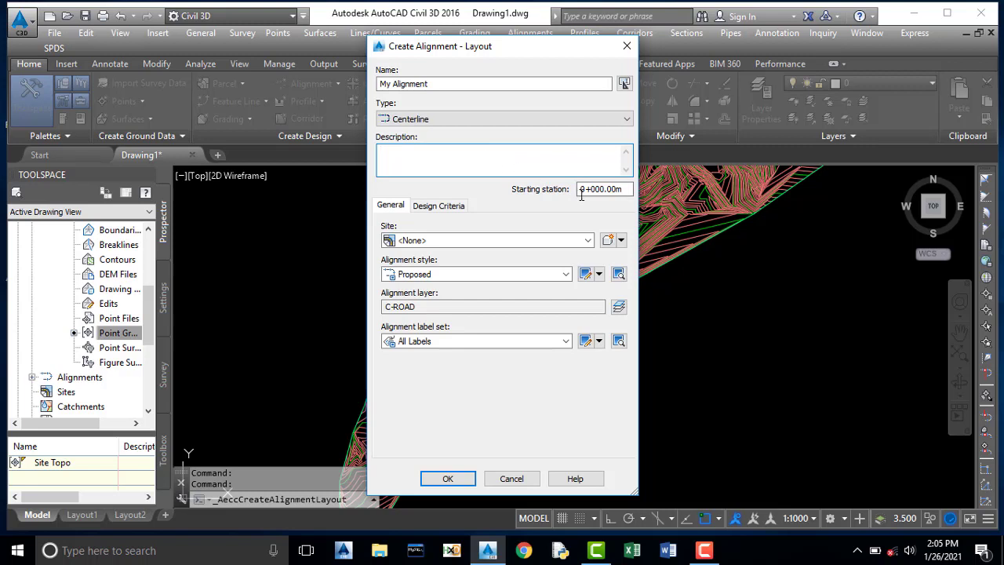
drag(580, 189, 625, 189)
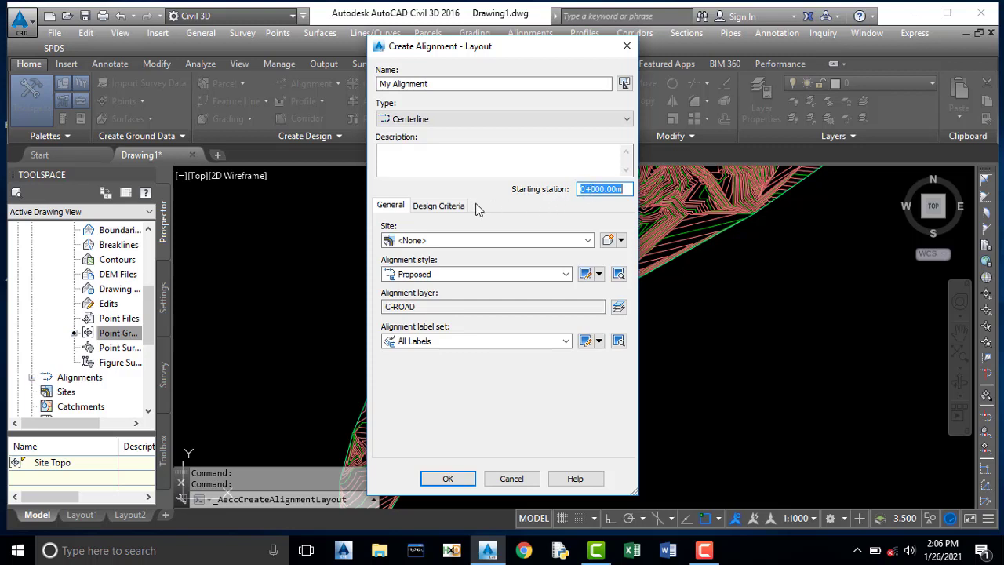
Step: Set the new alignment's site to <None> and its alignment style to Proposed
click(420, 242)
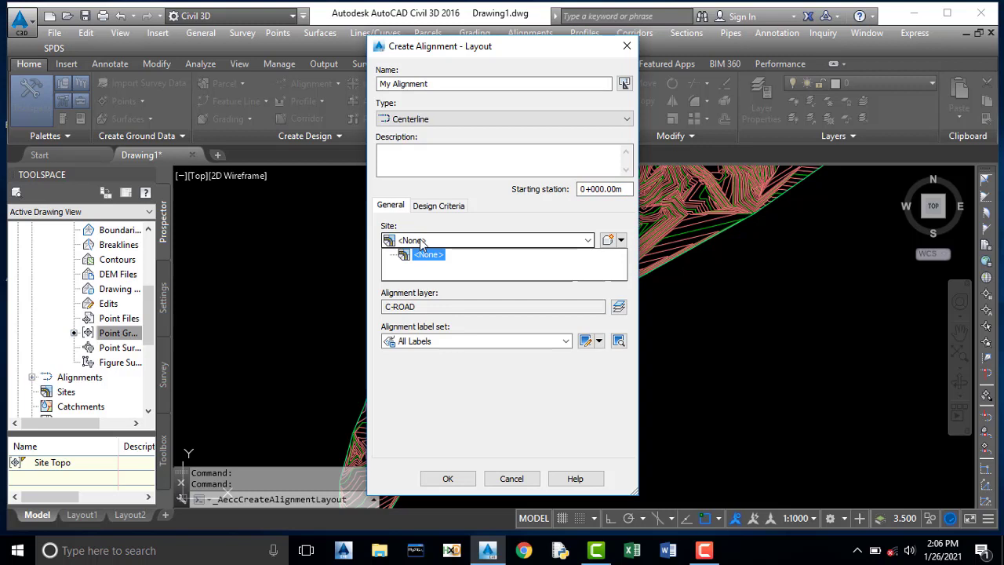
click(421, 242)
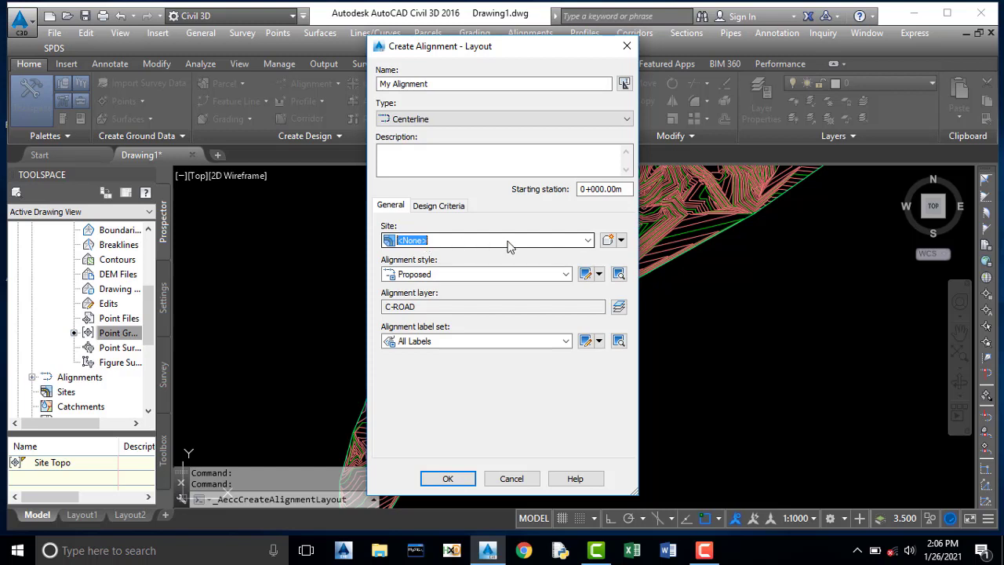
click(415, 276)
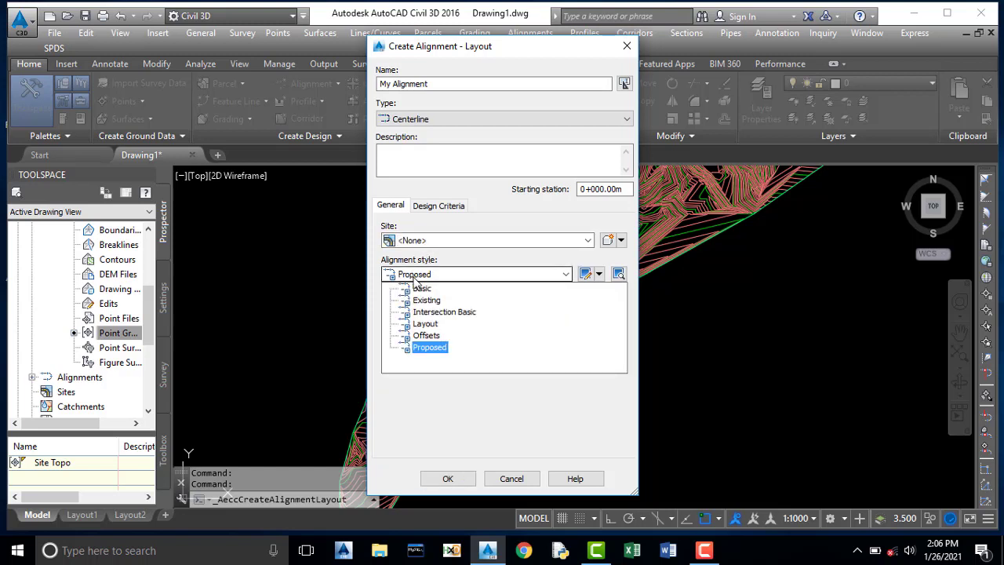
click(430, 350)
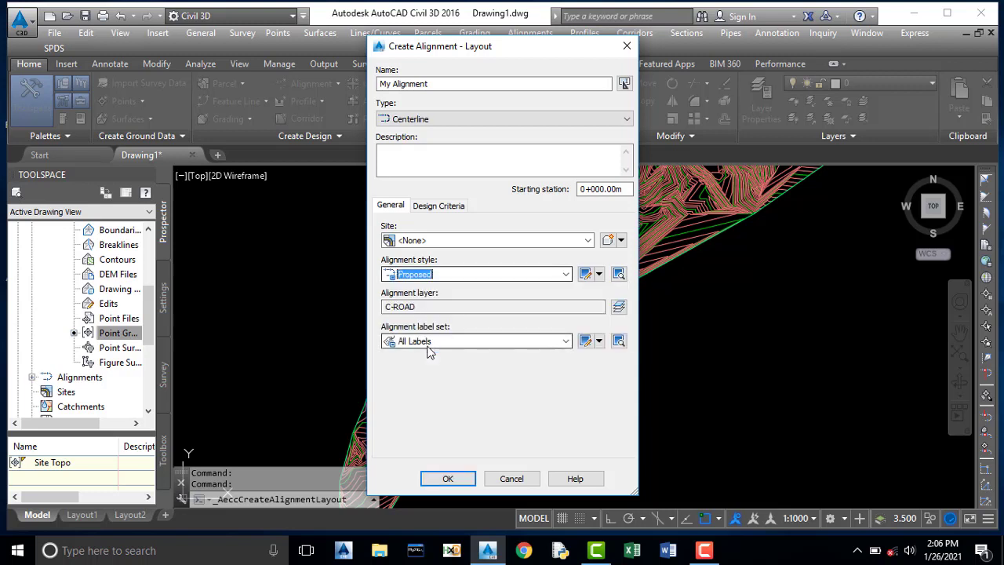
click(413, 307)
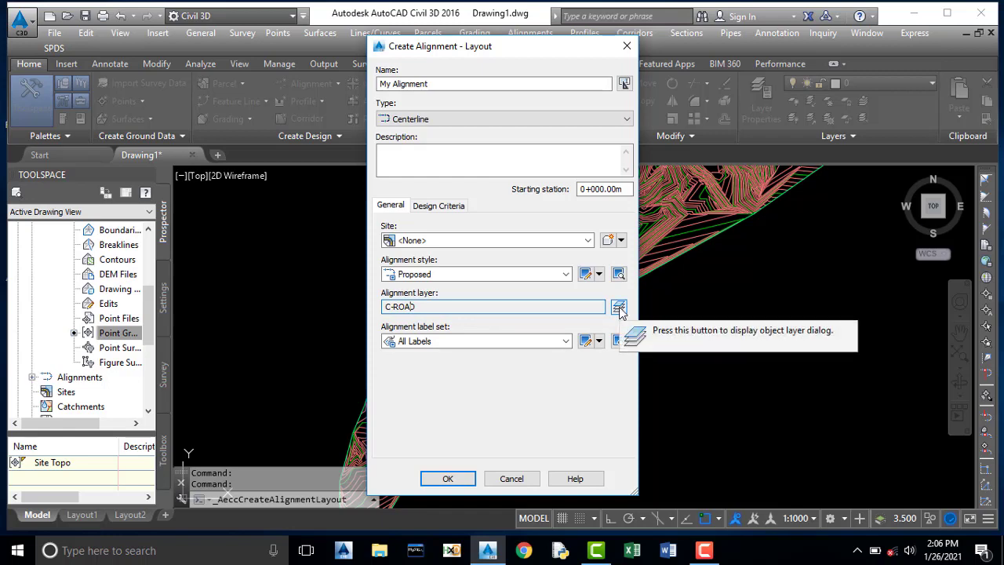
click(618, 307)
Step: Keep C-ROAD as My Alignment's layer instead of creating a new layer
click(580, 276)
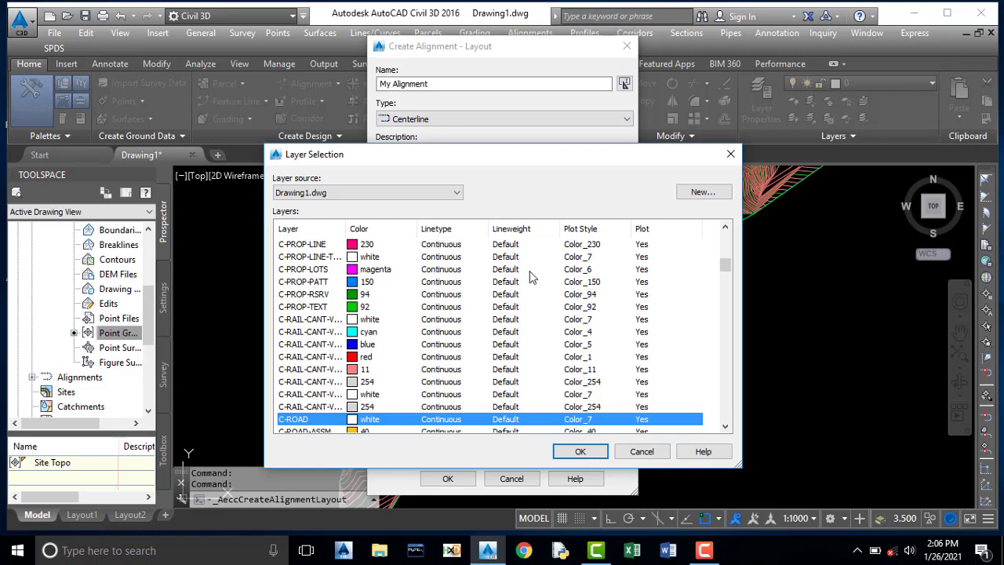
click(697, 197)
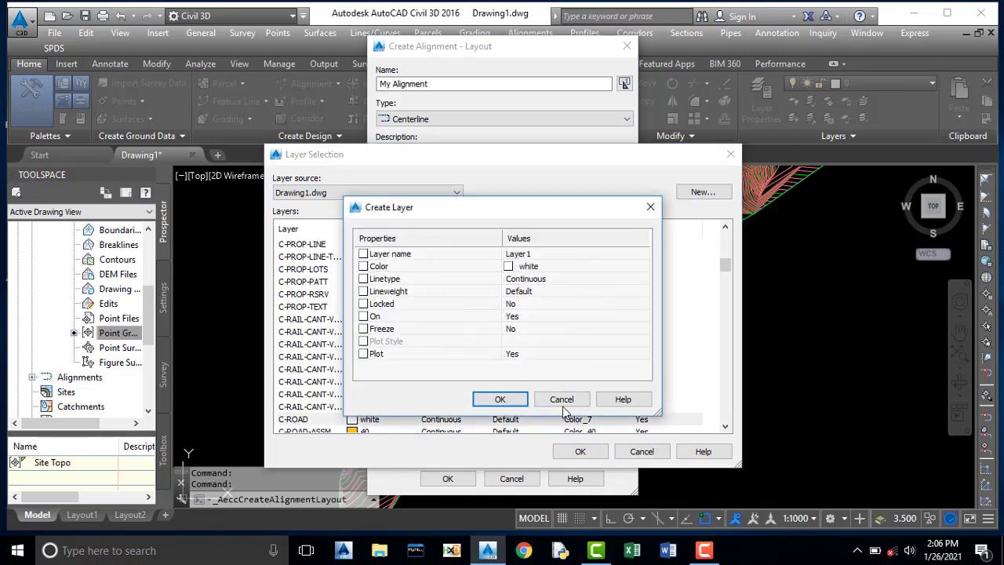
click(562, 400)
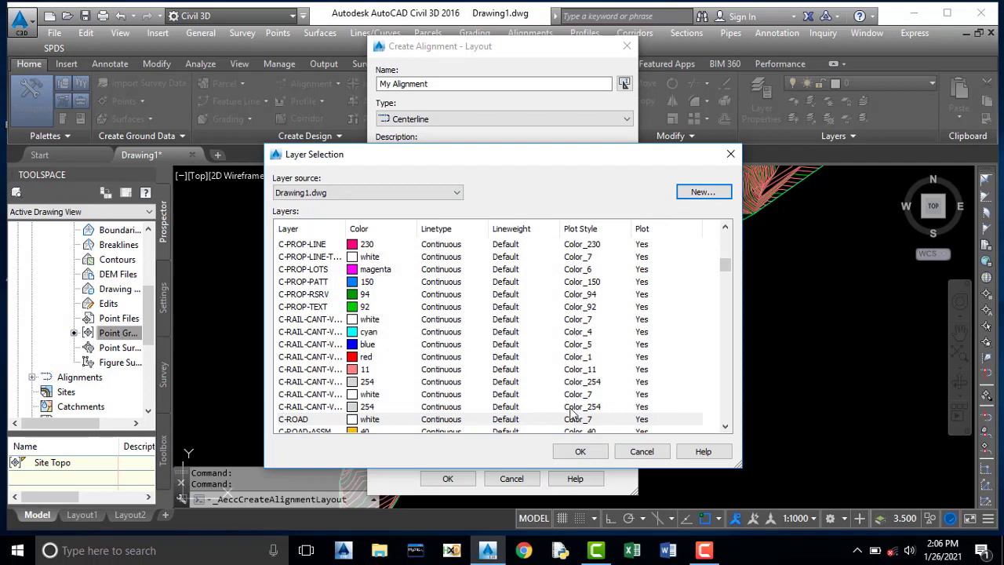
click(586, 452)
click(502, 372)
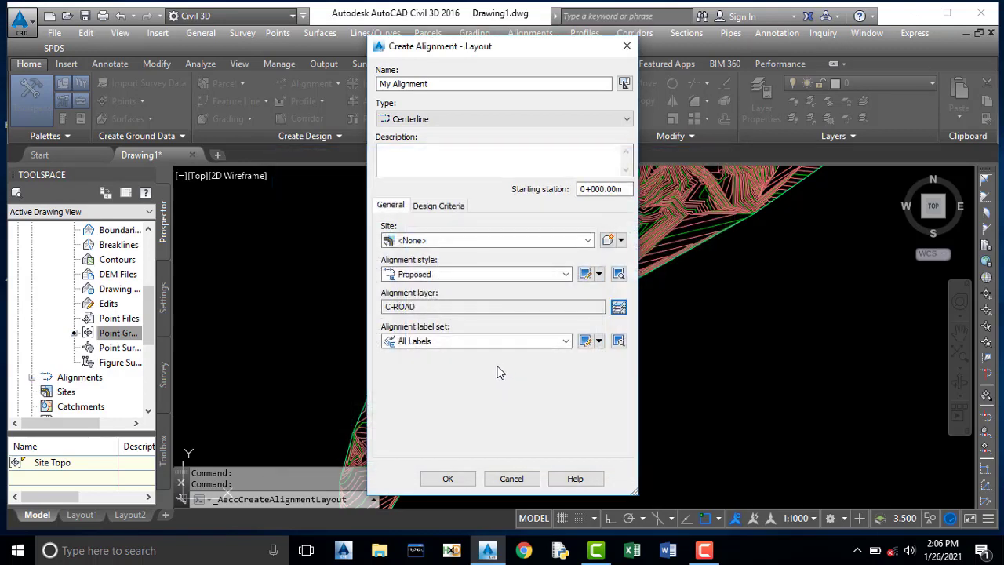
Step: Choose All Labels as the label set and create the alignment
click(428, 342)
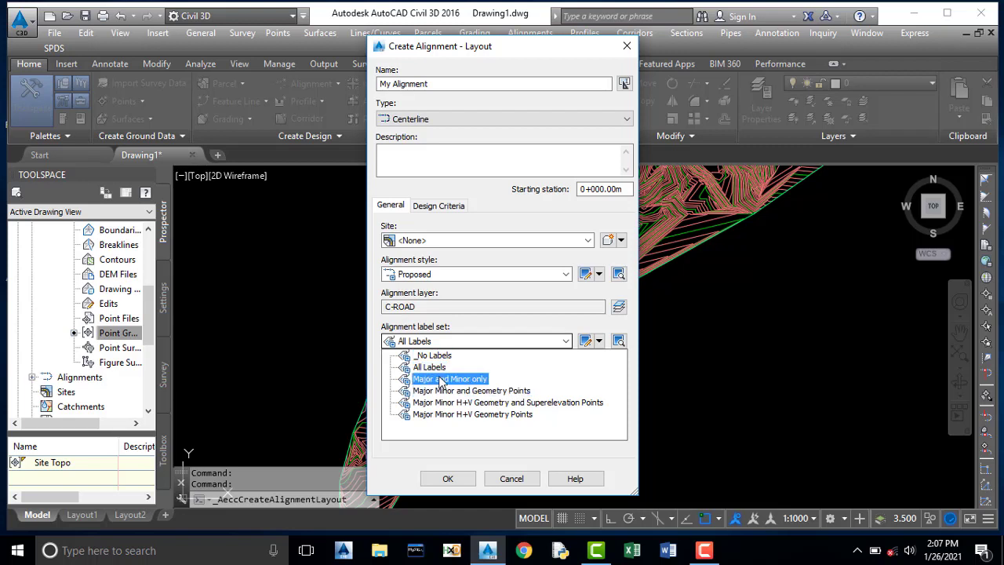
click(440, 370)
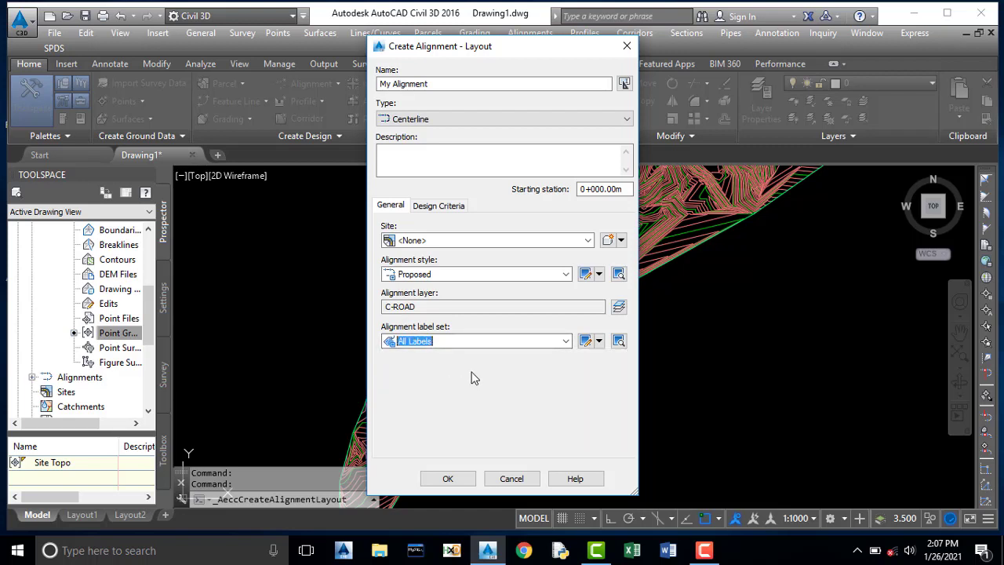
click(448, 480)
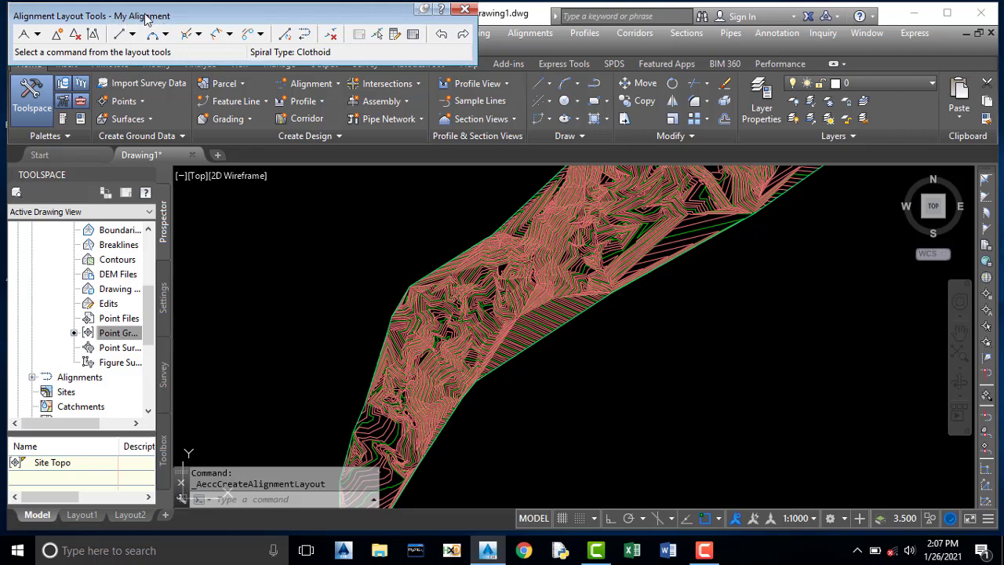
Step: In Curve and Spiral Settings, set a 200 m default curve radius with no spirals
click(37, 35)
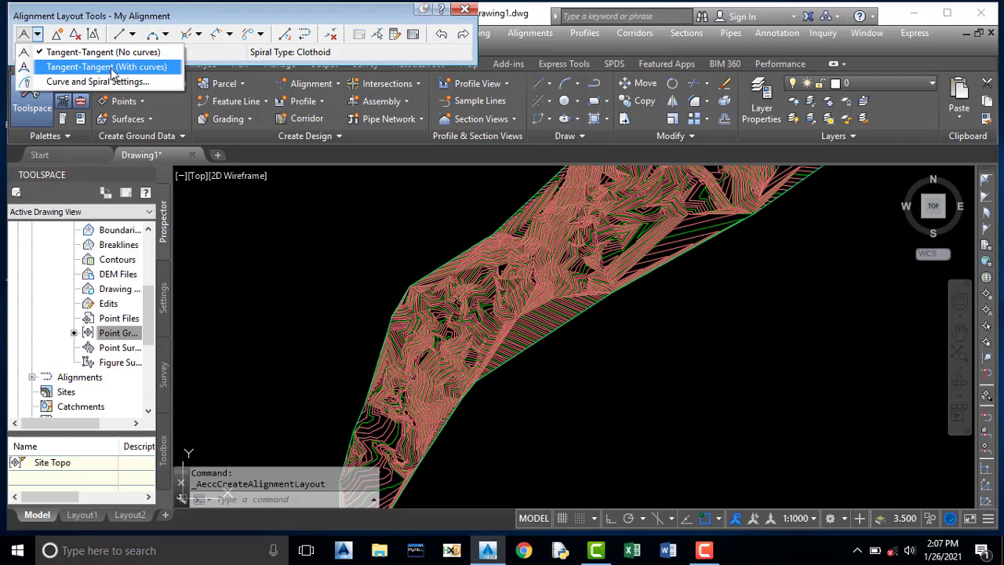
click(27, 83)
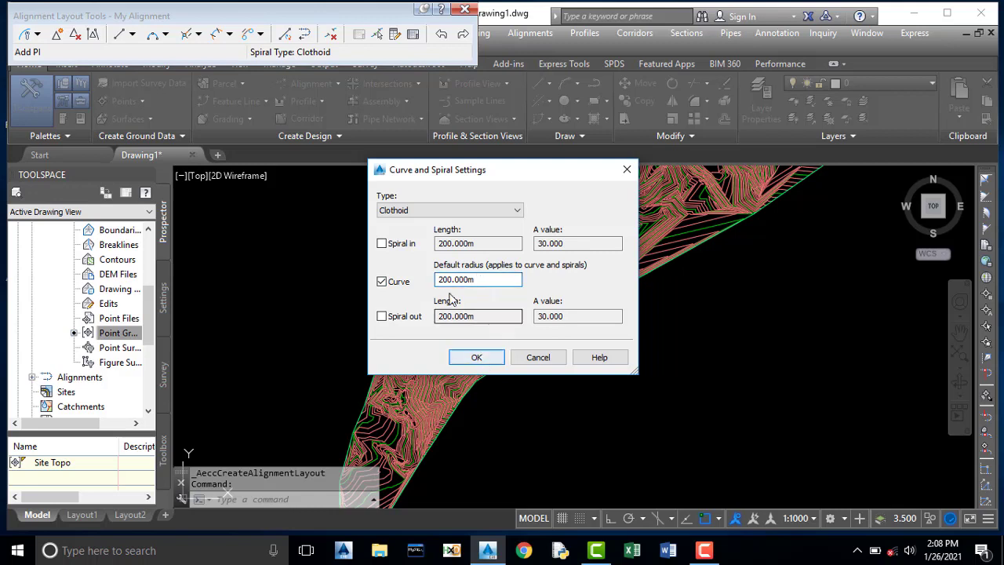
click(477, 357)
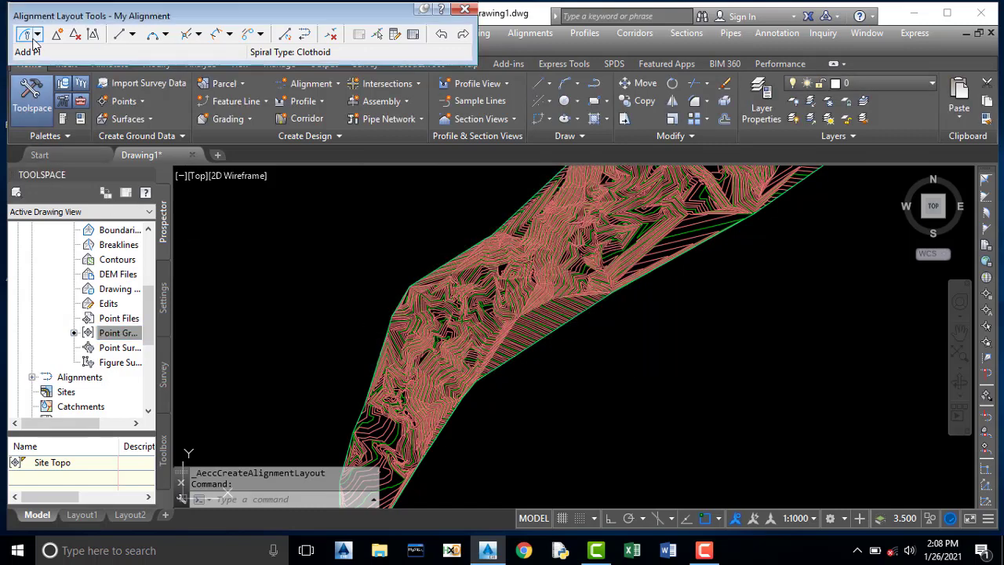
Step: Choose Tan-Tan (With Curves) and place the alignment start at the surface's lower end
click(37, 38)
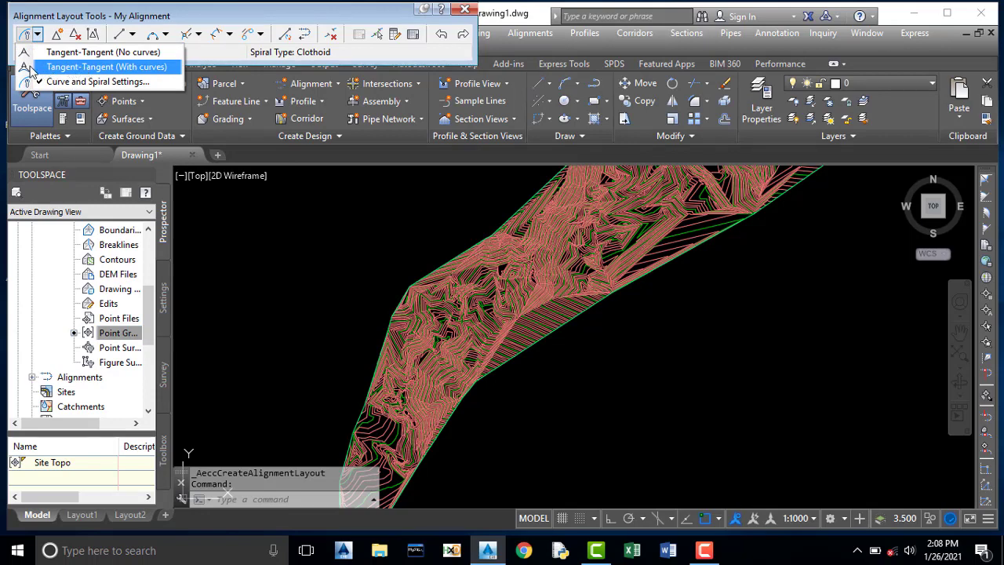
click(29, 69)
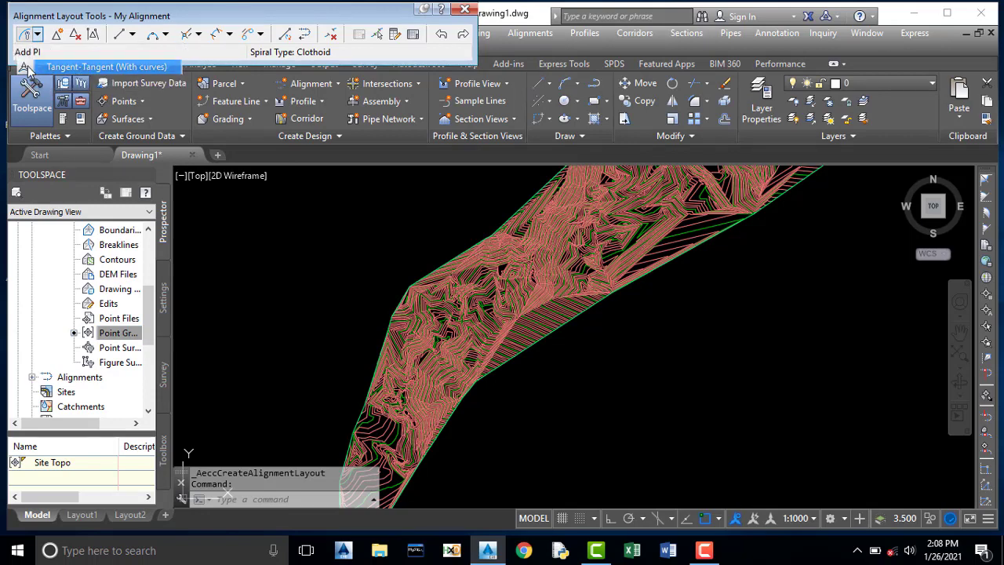
scroll(411, 236, down, 3)
scroll(377, 314, up, 2)
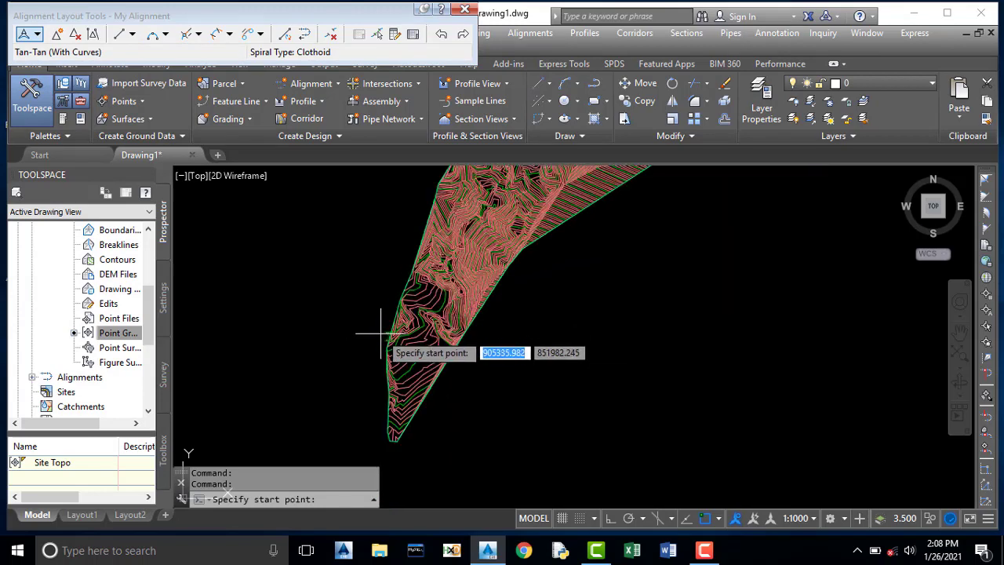
click(365, 372)
Step: Place three PIs up the valley to the surface's upper end and finish the alignment
scroll(377, 361, down, 2)
scroll(419, 309, up, 2)
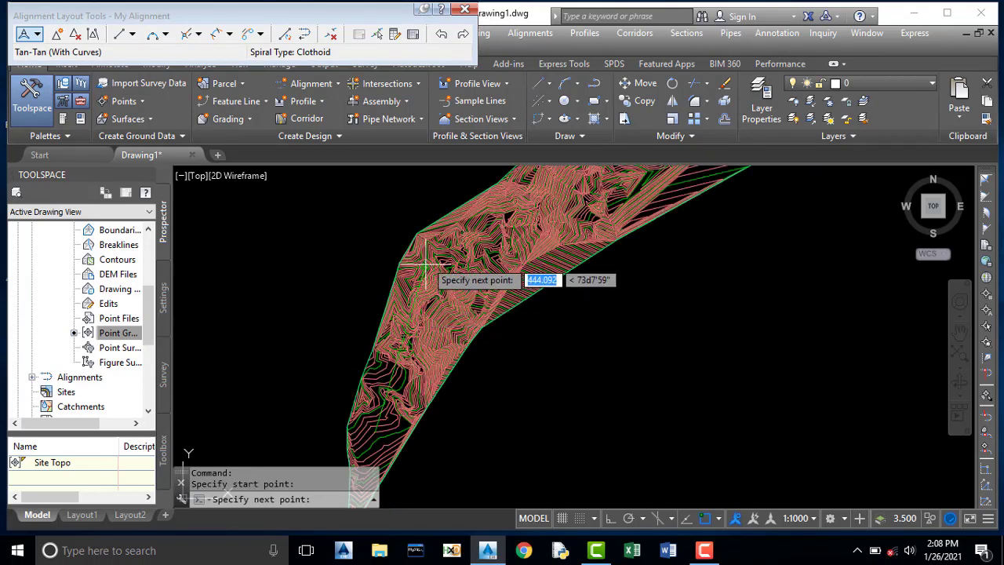
click(424, 271)
scroll(436, 294, down, 3)
scroll(486, 263, up, 2)
scroll(486, 263, up, 2)
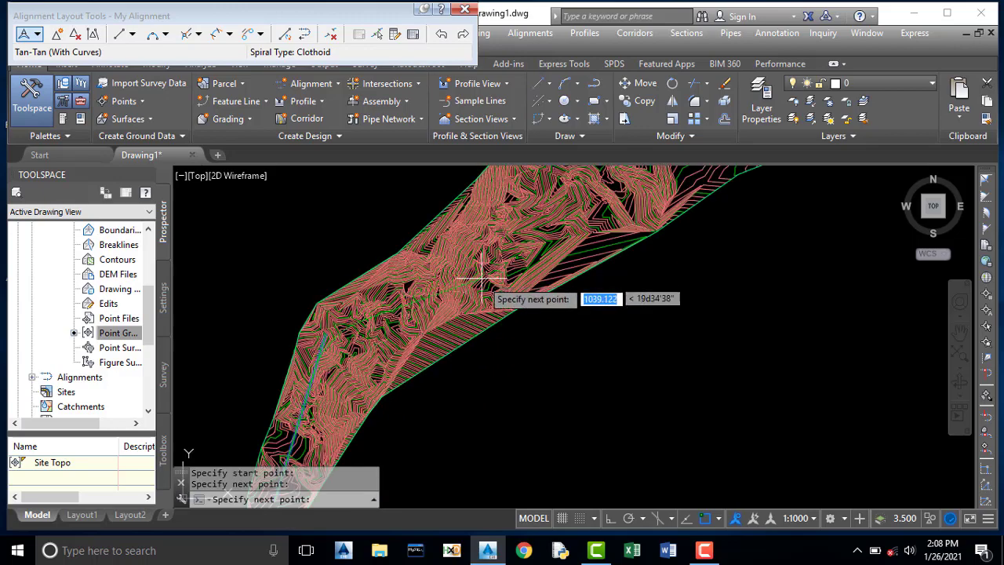
click(480, 274)
scroll(499, 252, down, 3)
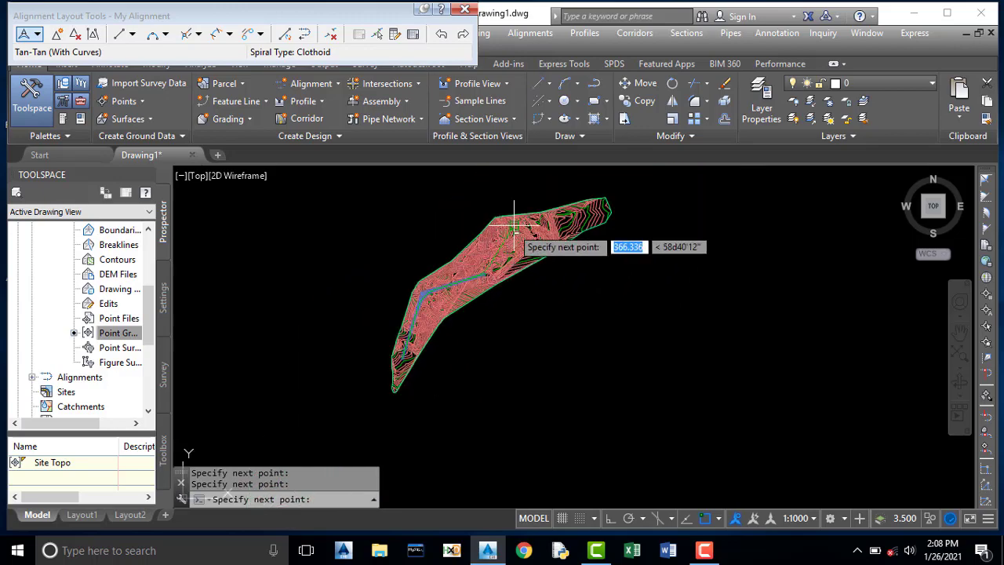
scroll(518, 224, up, 3)
click(514, 233)
scroll(527, 239, down, 2)
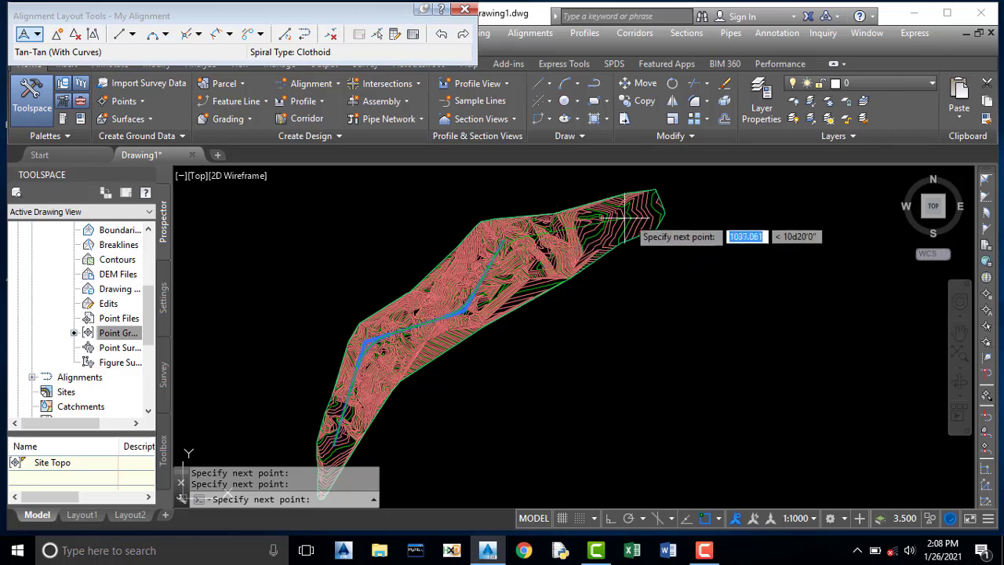
key(Return)
scroll(388, 276, up, 2)
scroll(358, 341, up, 1)
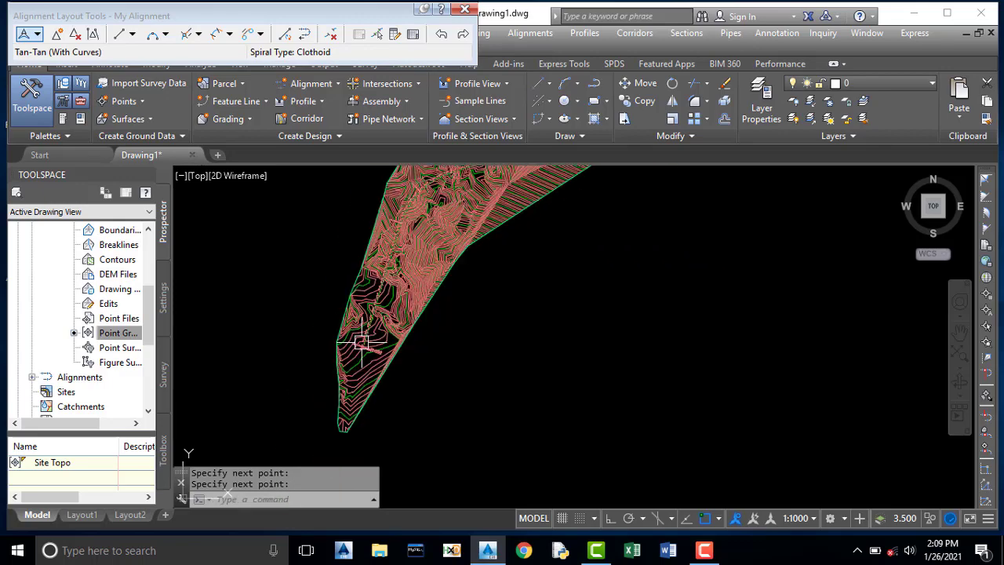
scroll(364, 349, up, 3)
scroll(298, 423, up, 2)
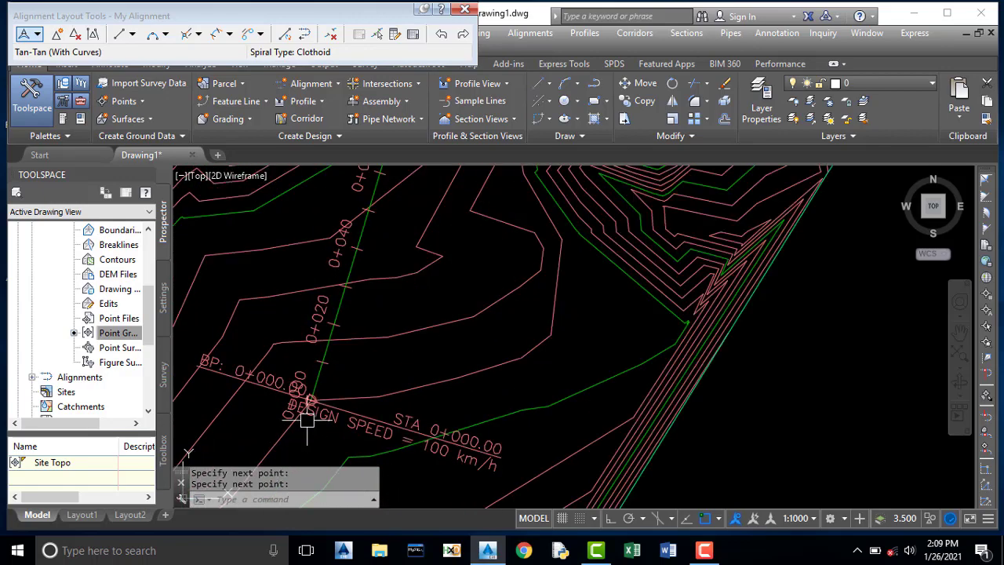
scroll(287, 422, up, 2)
scroll(325, 403, up, 1)
scroll(314, 410, down, 3)
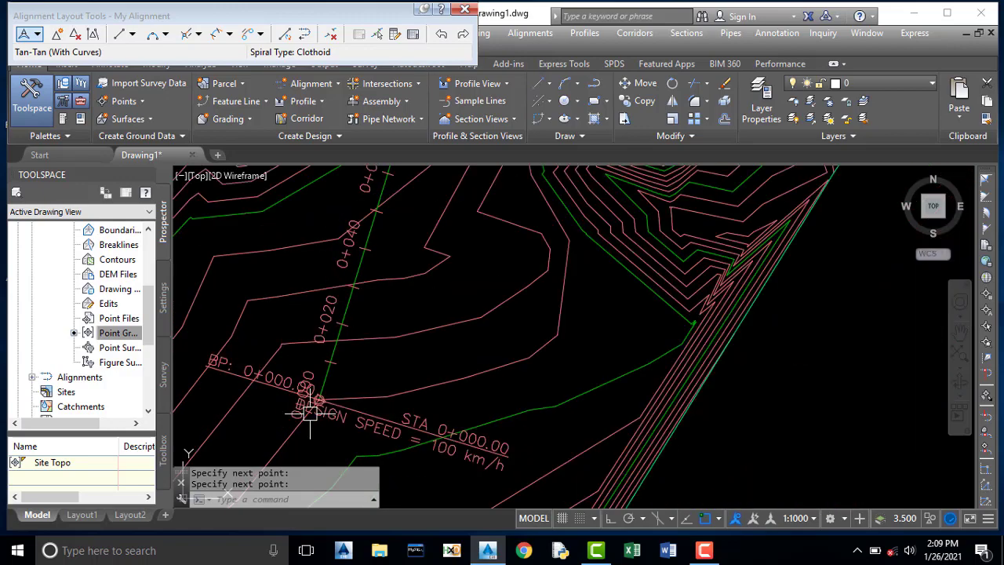
scroll(326, 313, down, 1)
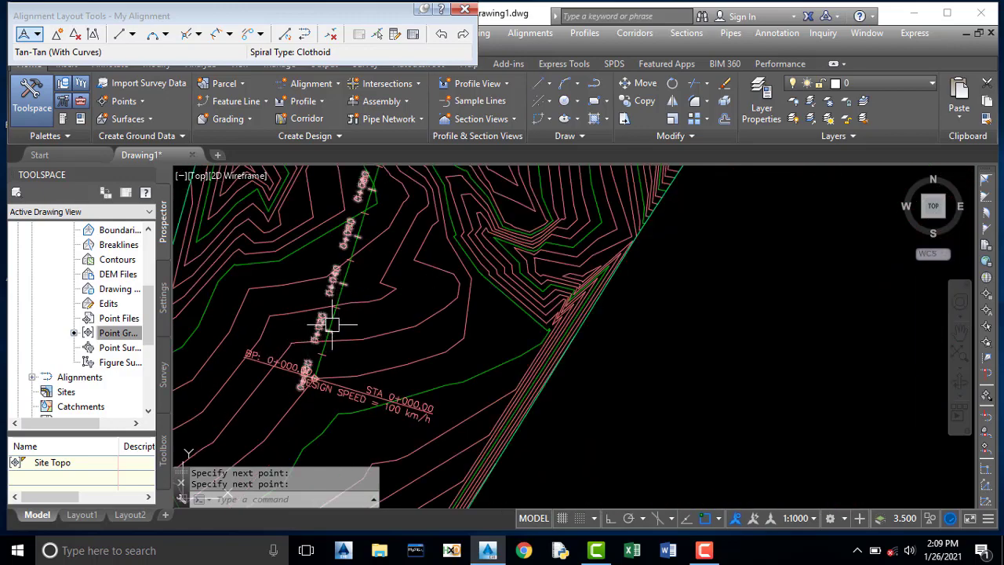
scroll(324, 324, up, 2)
scroll(325, 341, down, 1)
scroll(325, 298, up, 1)
scroll(345, 298, down, 2)
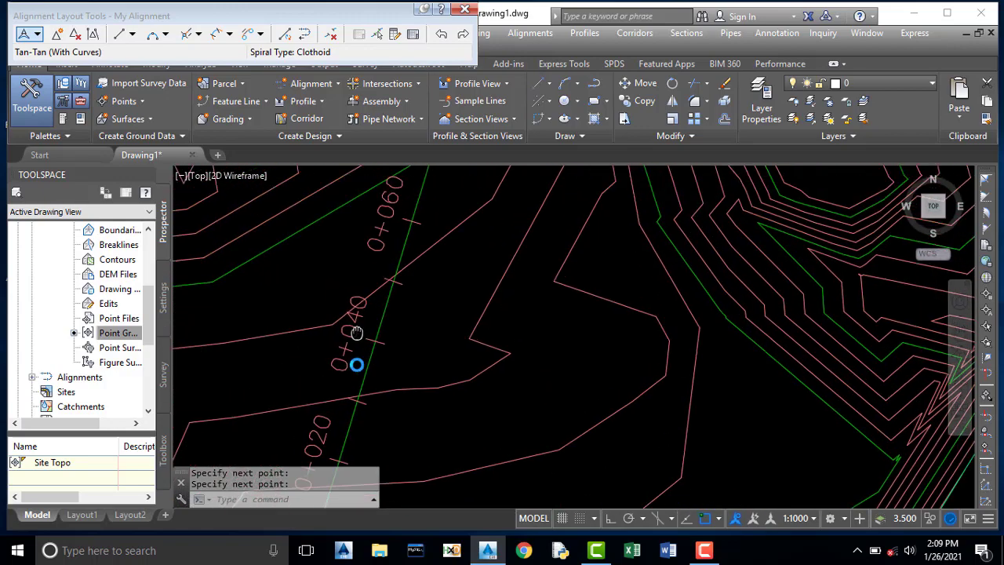
scroll(368, 306, up, 2)
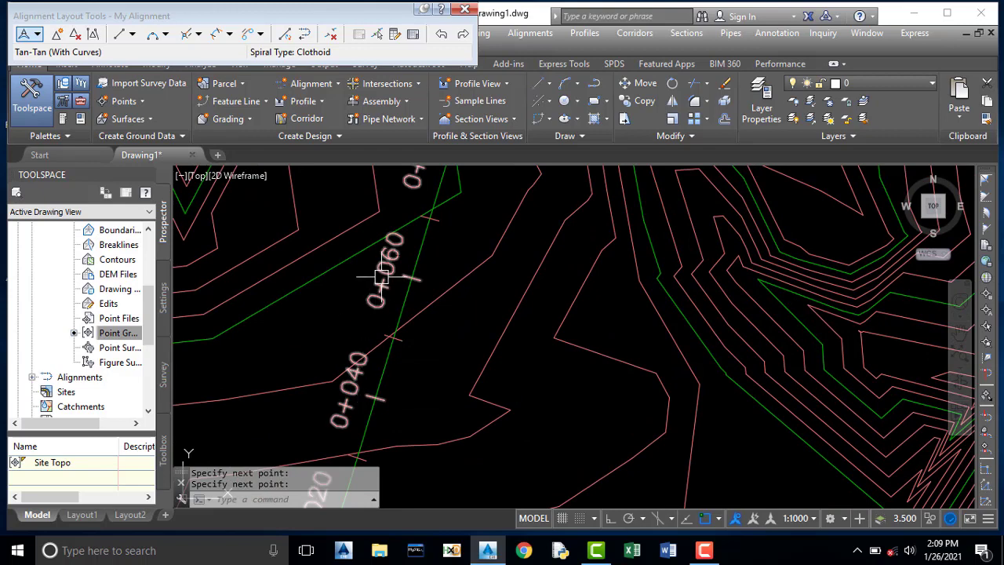
scroll(388, 276, down, 2)
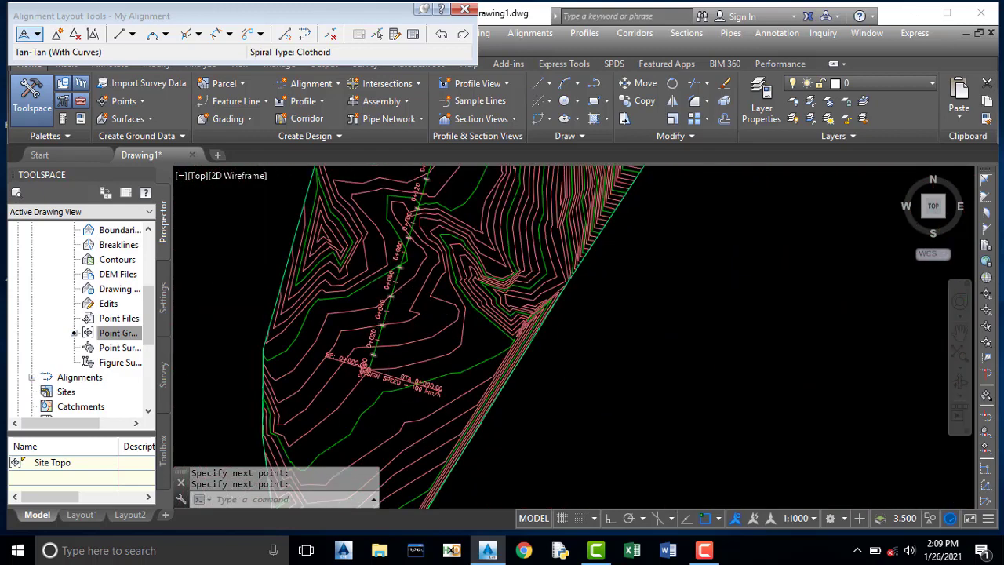
scroll(376, 353, up, 2)
scroll(416, 331, up, 1)
scroll(415, 313, up, 1)
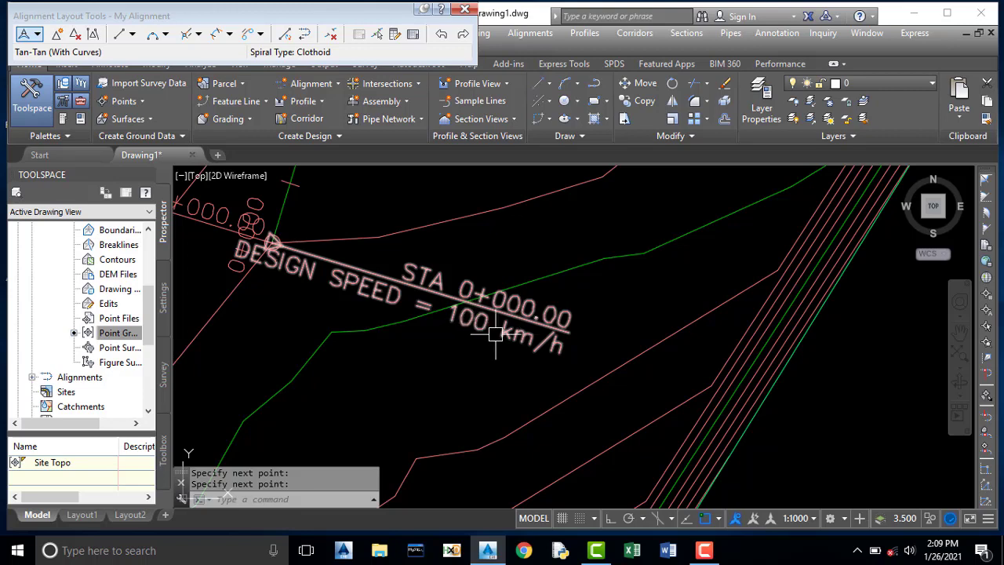
key(Escape)
scroll(504, 358, down, 5)
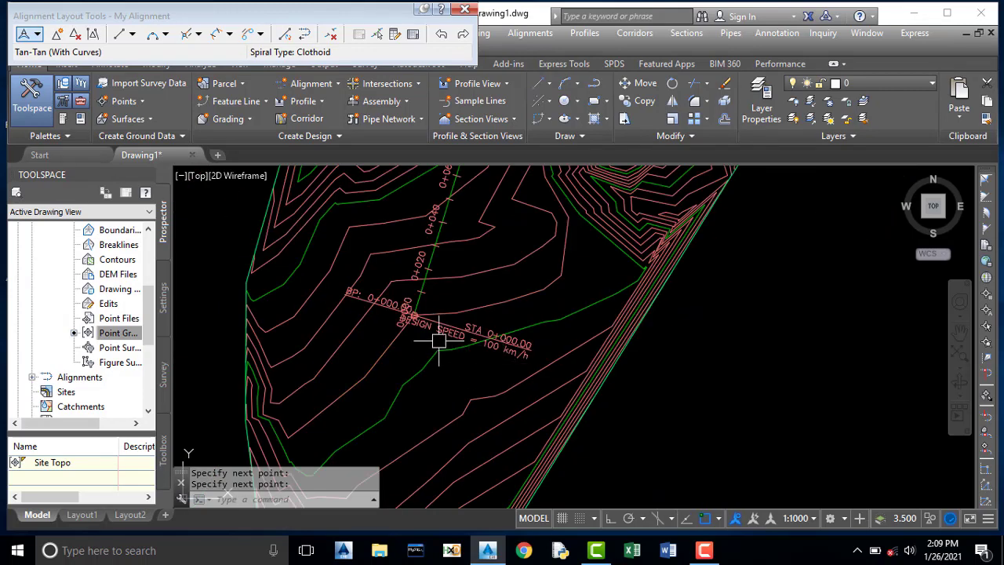
Step: Open My Alignment's properties and start retyping the 100 km/h design speed as 80
click(423, 336)
right_click(429, 338)
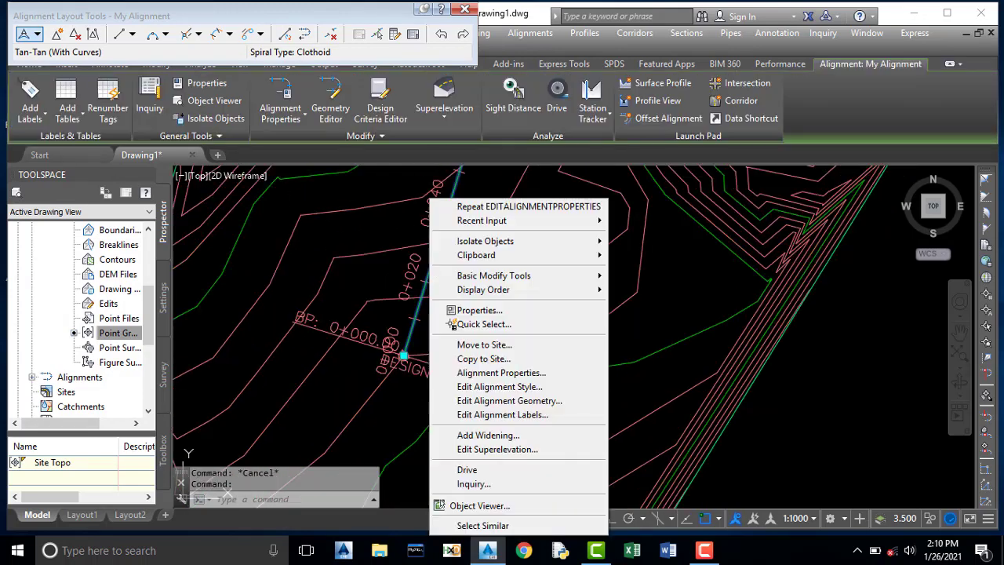
click(523, 377)
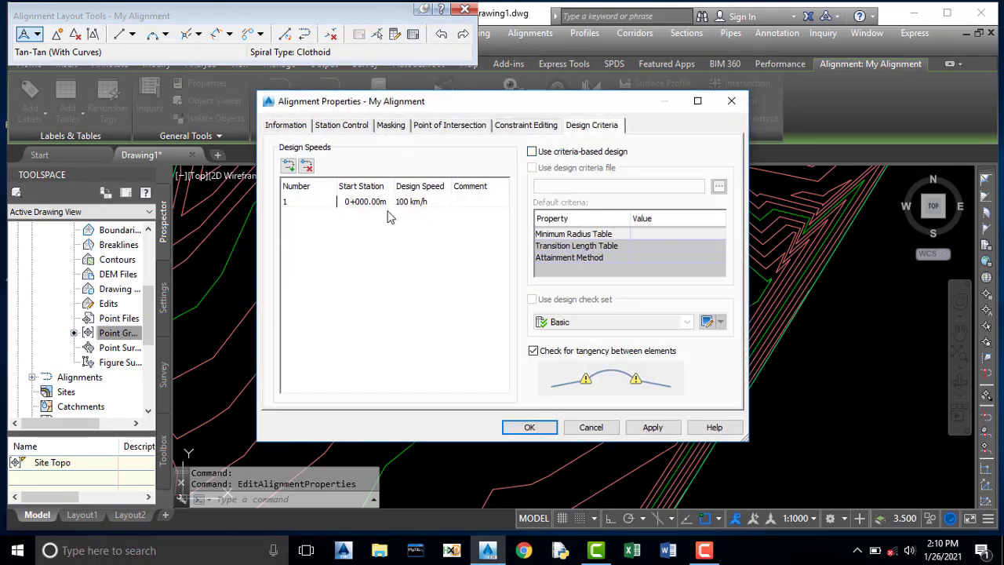
click(415, 208)
click(415, 206)
text(80)
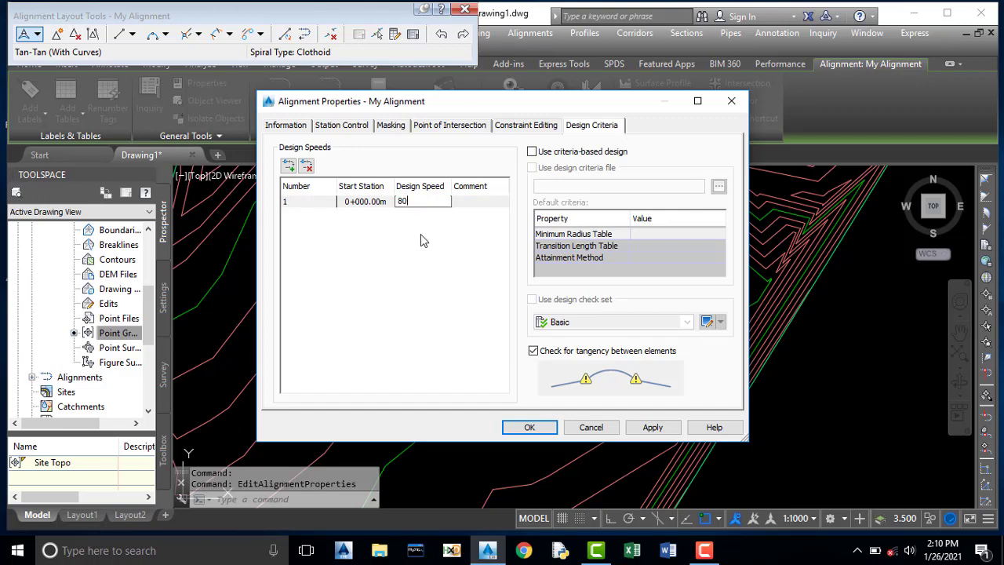
click(652, 427)
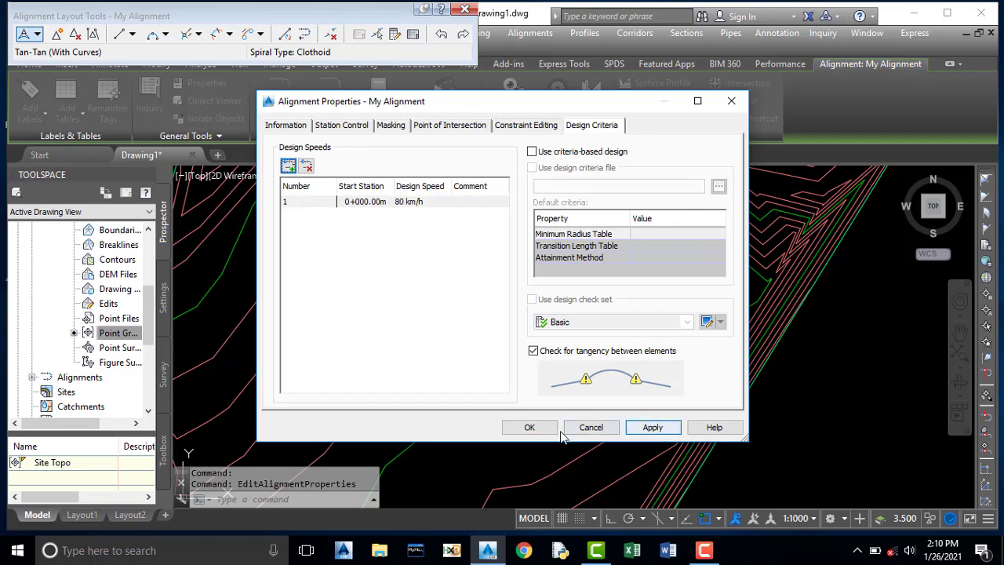
click(527, 427)
scroll(530, 398, up, 4)
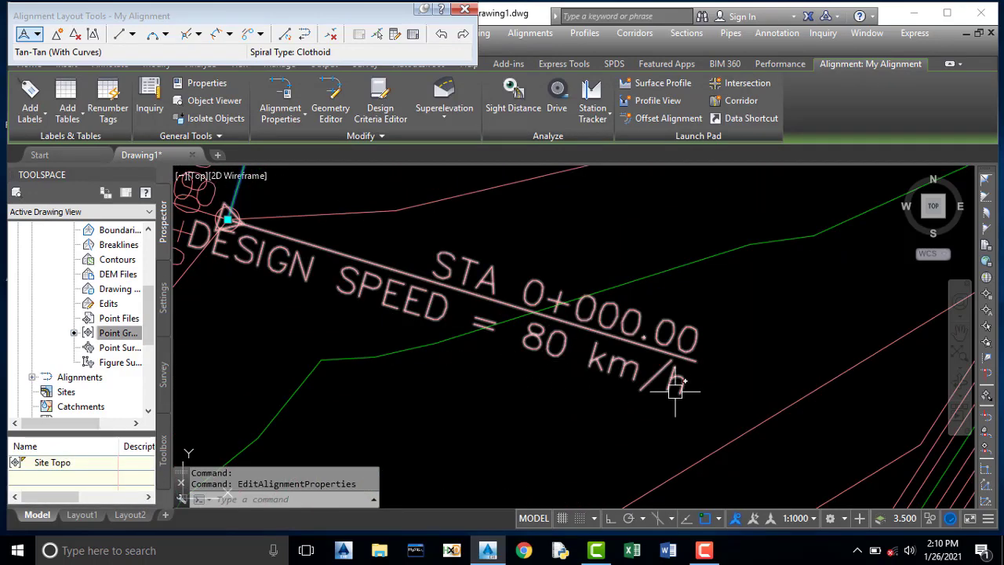
scroll(672, 396, down, 2)
scroll(670, 400, down, 2)
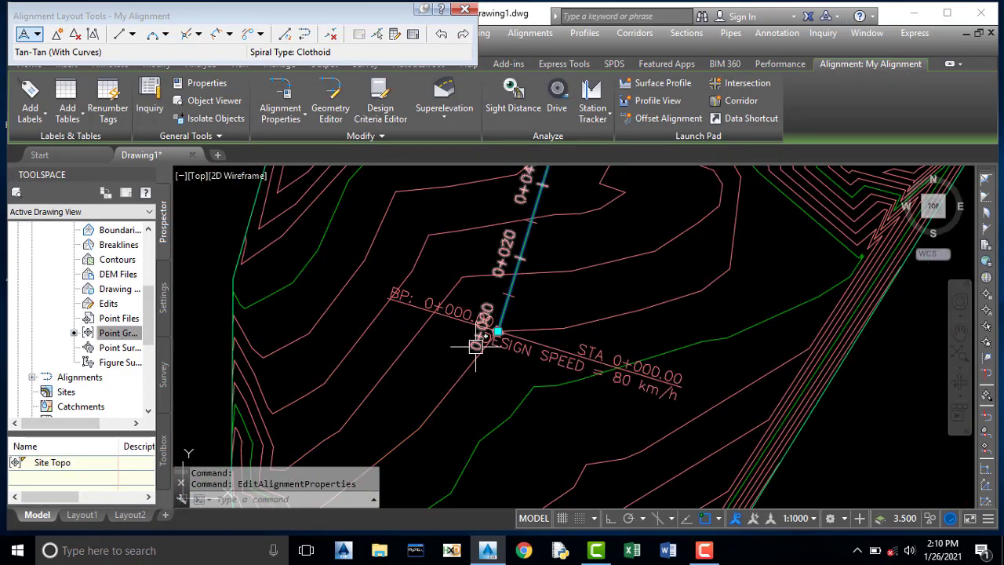
scroll(587, 374, down, 3)
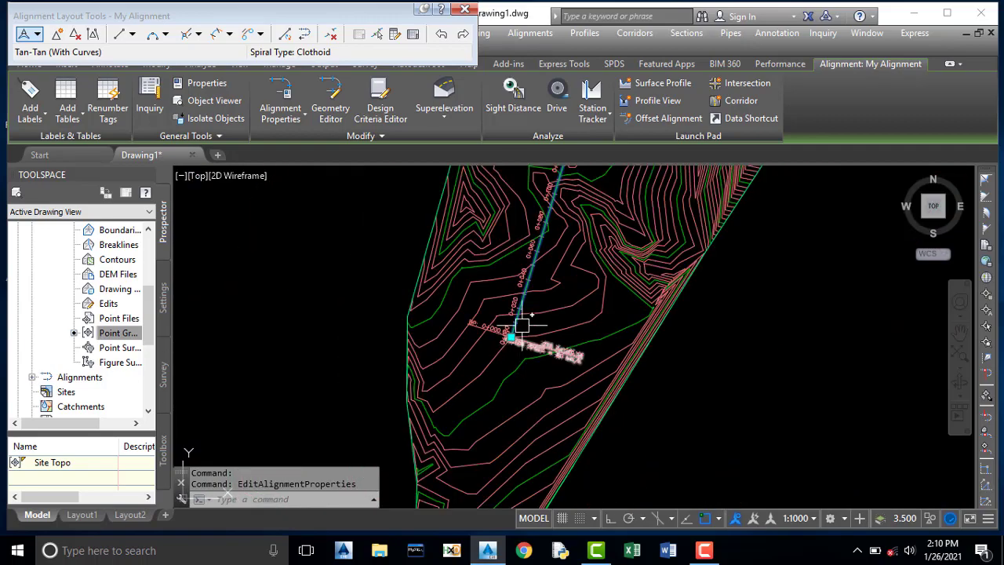
scroll(533, 330, up, 4)
scroll(541, 235, down, 4)
scroll(470, 377, up, 2)
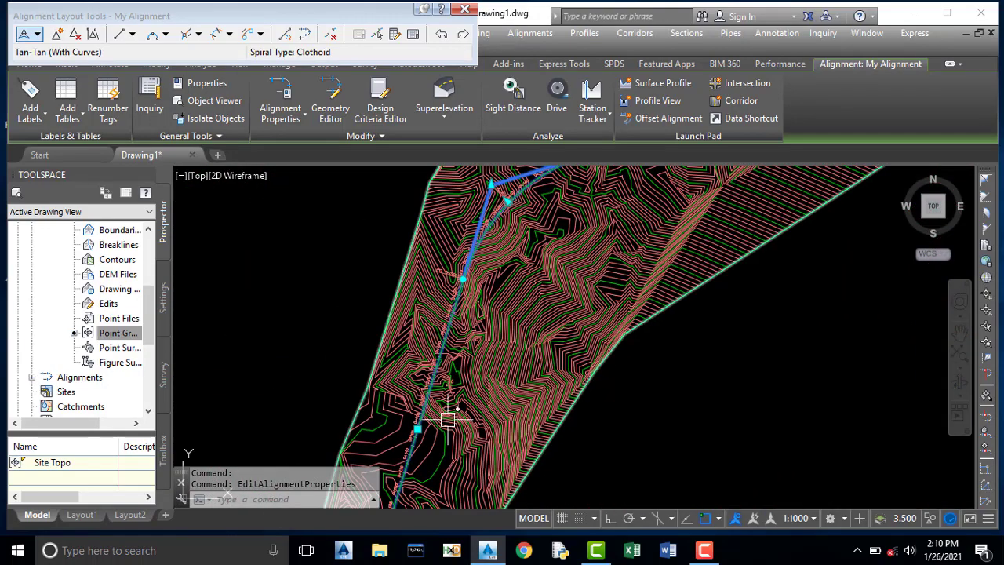
scroll(515, 287, up, 2)
scroll(514, 400, up, 2)
scroll(538, 291, down, 3)
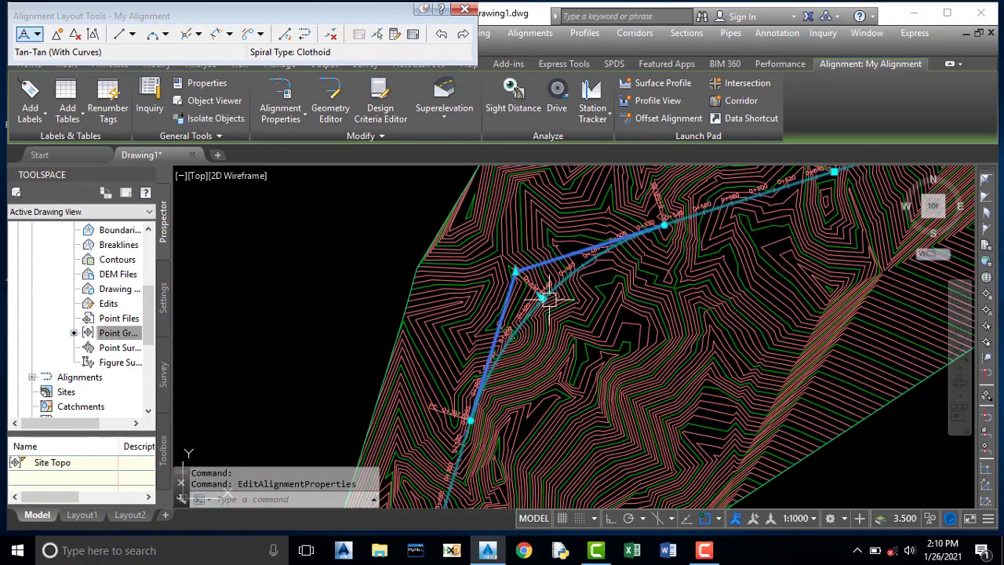
scroll(525, 314, up, 1)
scroll(408, 463, up, 3)
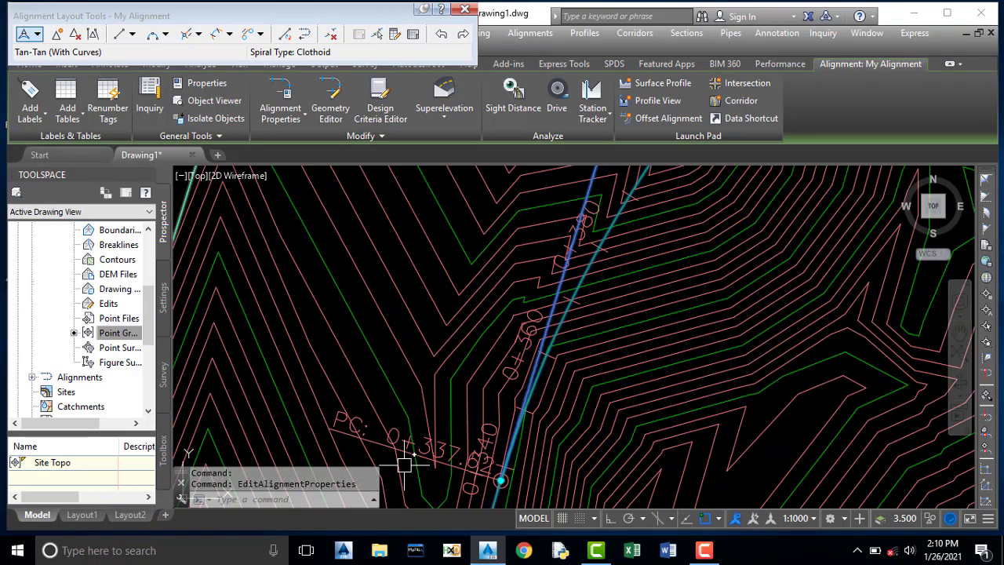
scroll(407, 463, up, 2)
scroll(440, 439, down, 5)
scroll(480, 379, down, 2)
scroll(494, 317, up, 3)
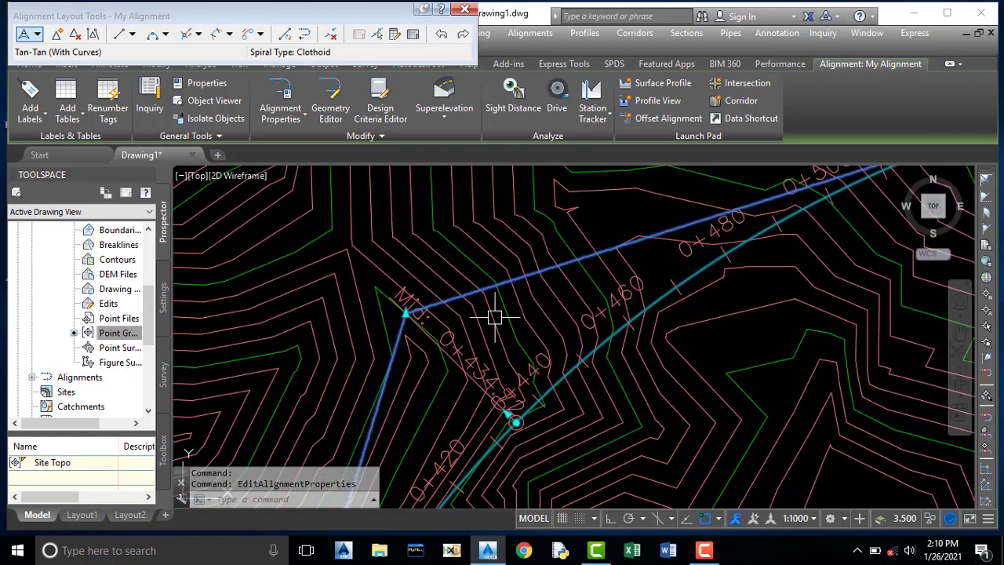
scroll(479, 396, down, 3)
scroll(628, 290, up, 1)
scroll(667, 276, up, 3)
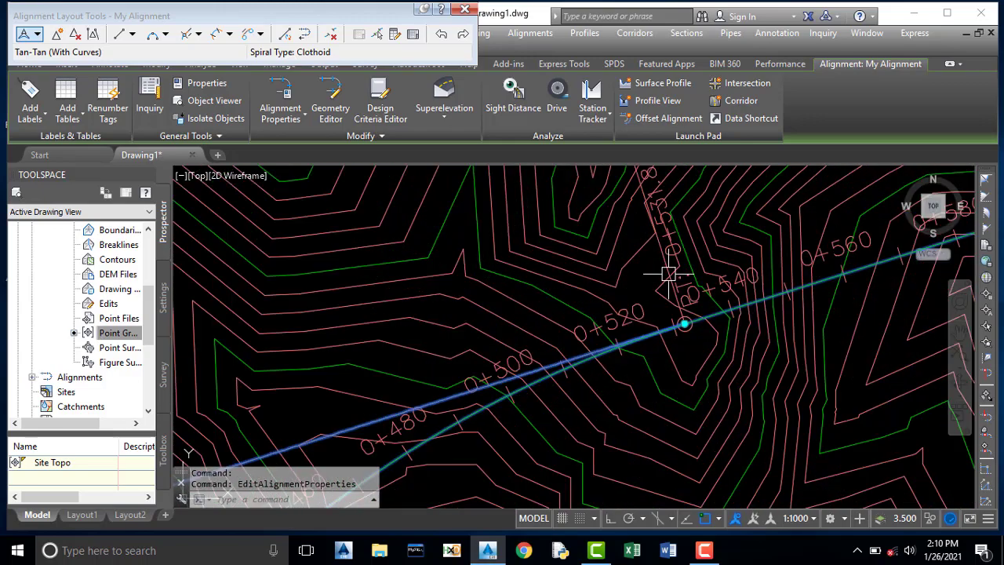
scroll(612, 296, down, 1)
scroll(549, 294, down, 4)
scroll(510, 303, up, 1)
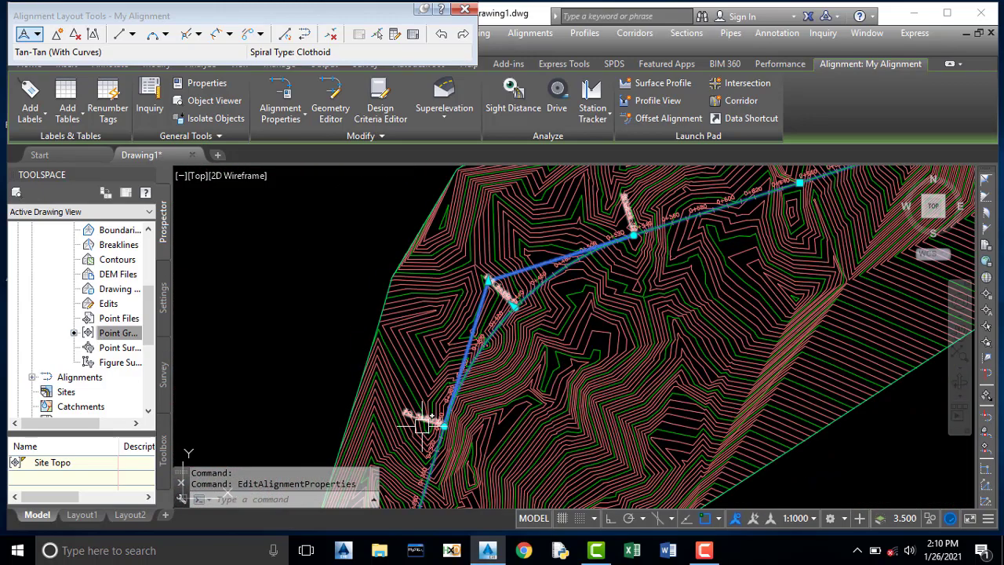
scroll(420, 419, up, 1)
scroll(423, 414, up, 1)
scroll(431, 375, down, 2)
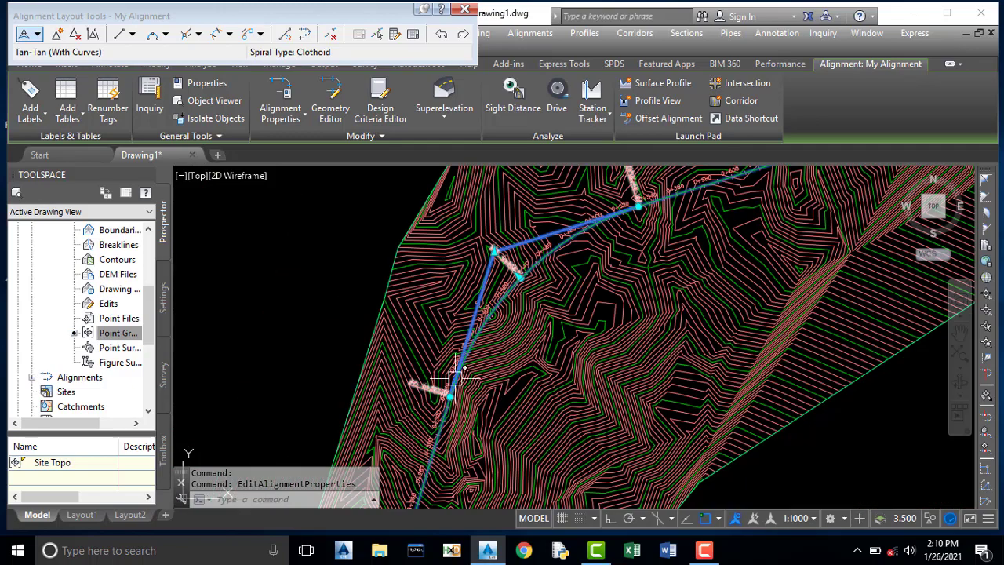
scroll(456, 377, up, 2)
scroll(459, 310, up, 2)
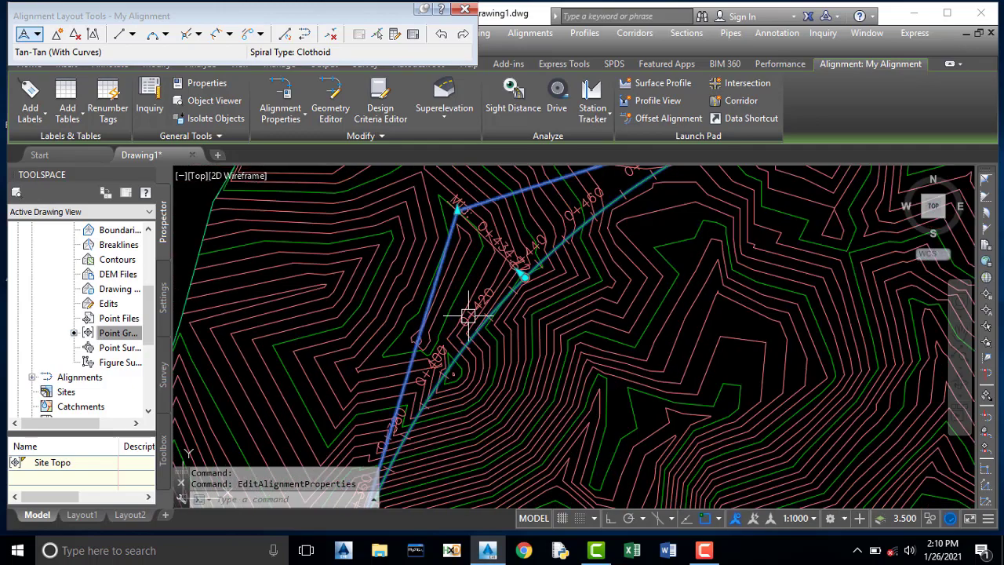
scroll(467, 316, down, 2)
scroll(470, 310, up, 2)
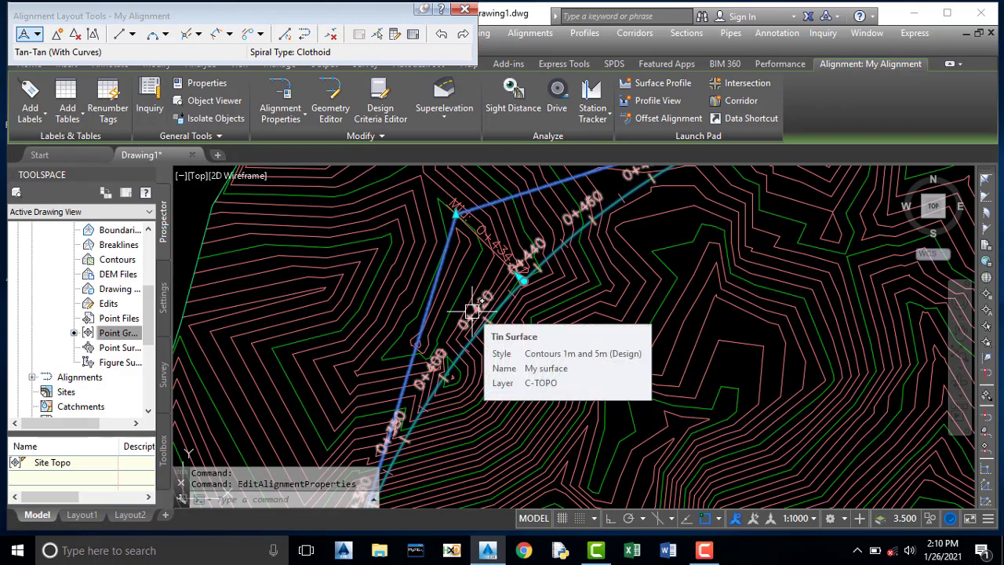
key(Escape)
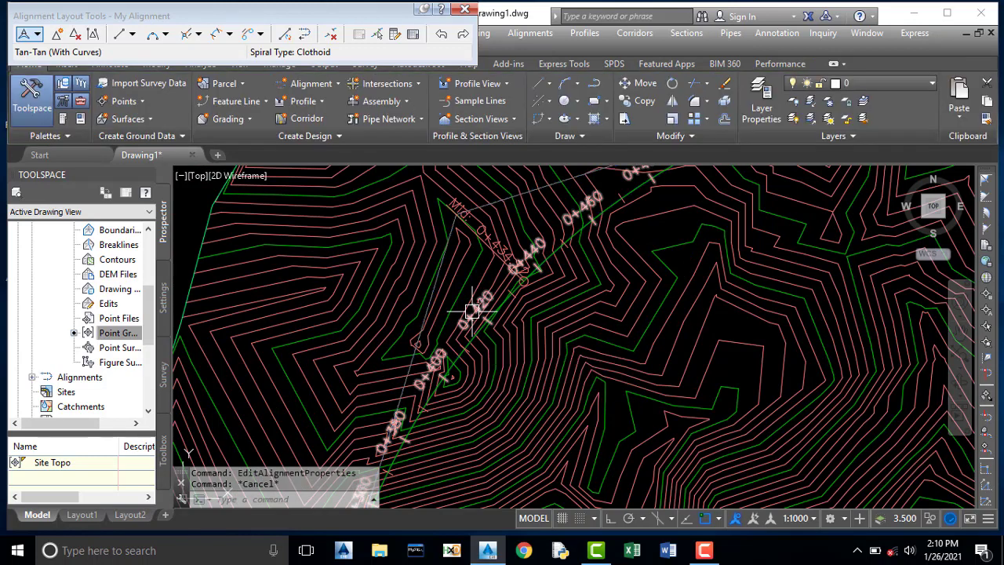
scroll(470, 313, up, 2)
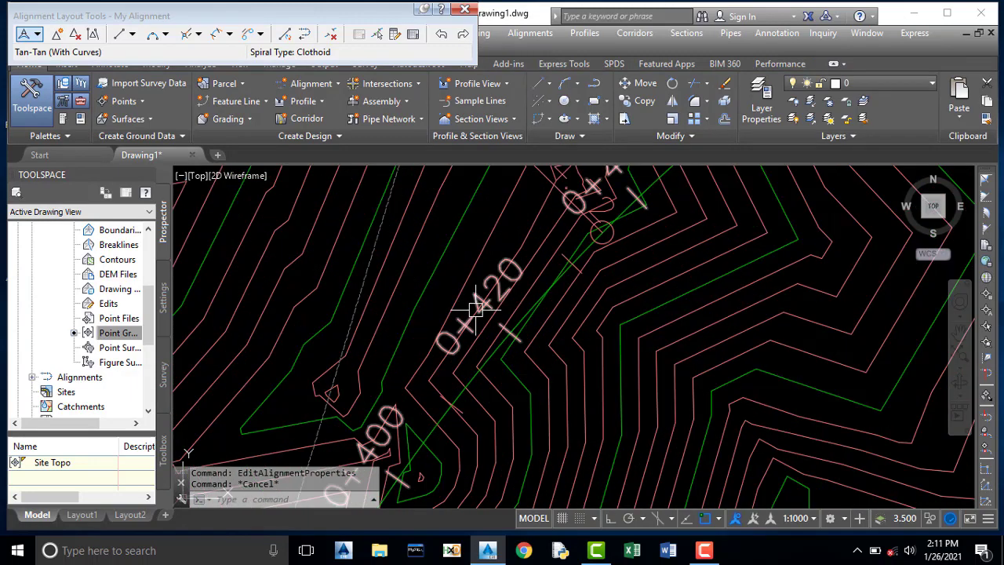
scroll(478, 301, down, 2)
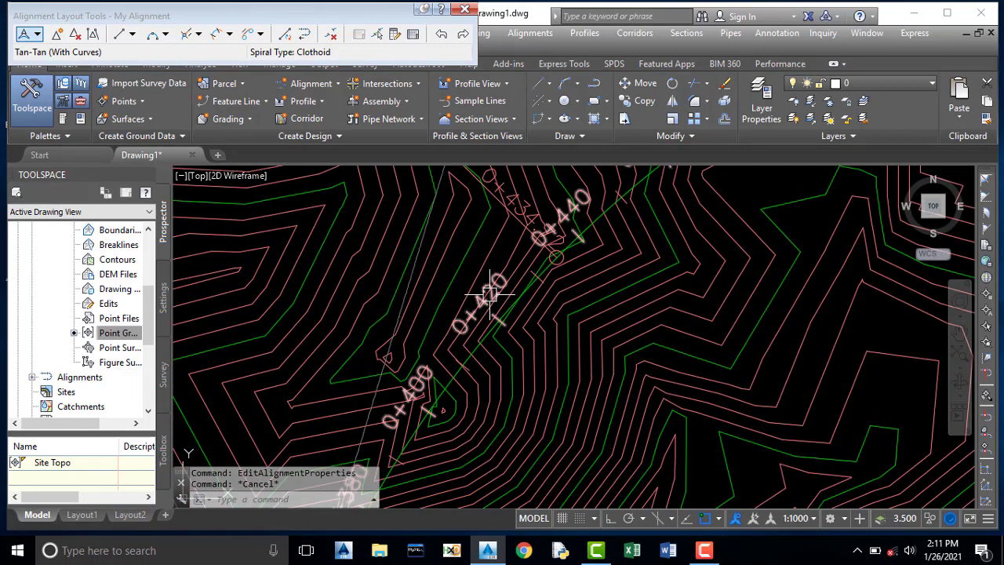
Step: Set My Alignment's station labels to 25 m major and 12.5 m minor increments
click(490, 295)
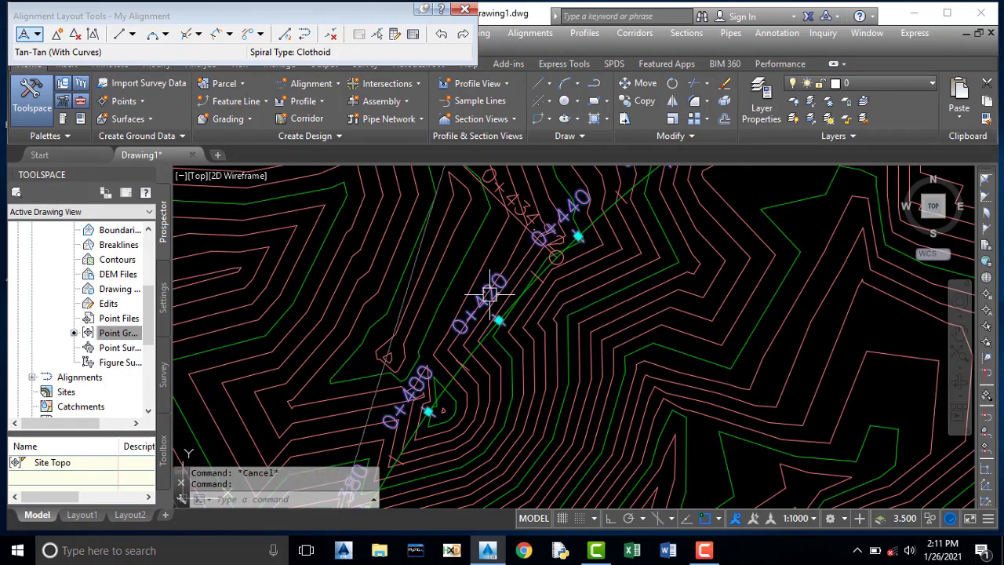
right_click(490, 294)
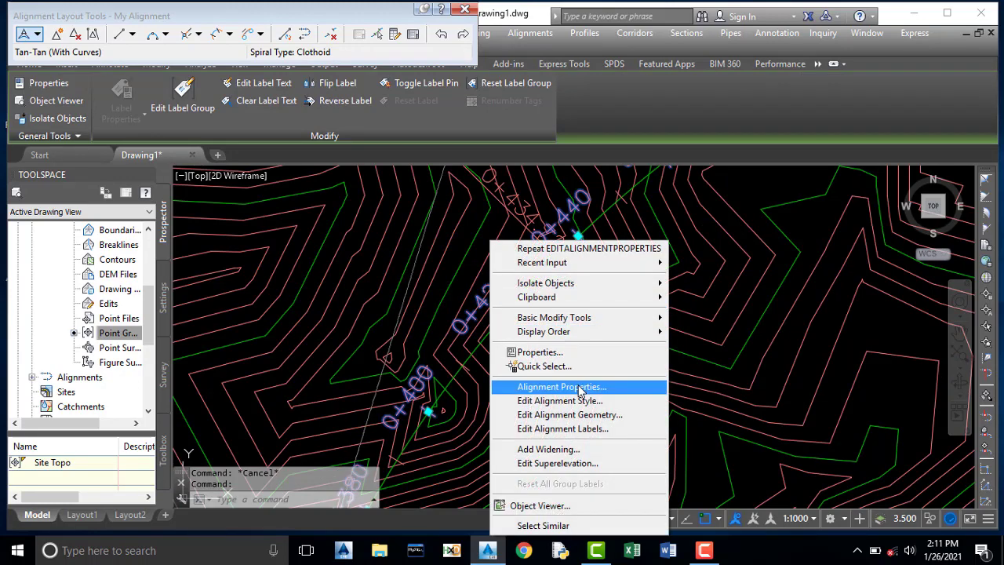
click(576, 433)
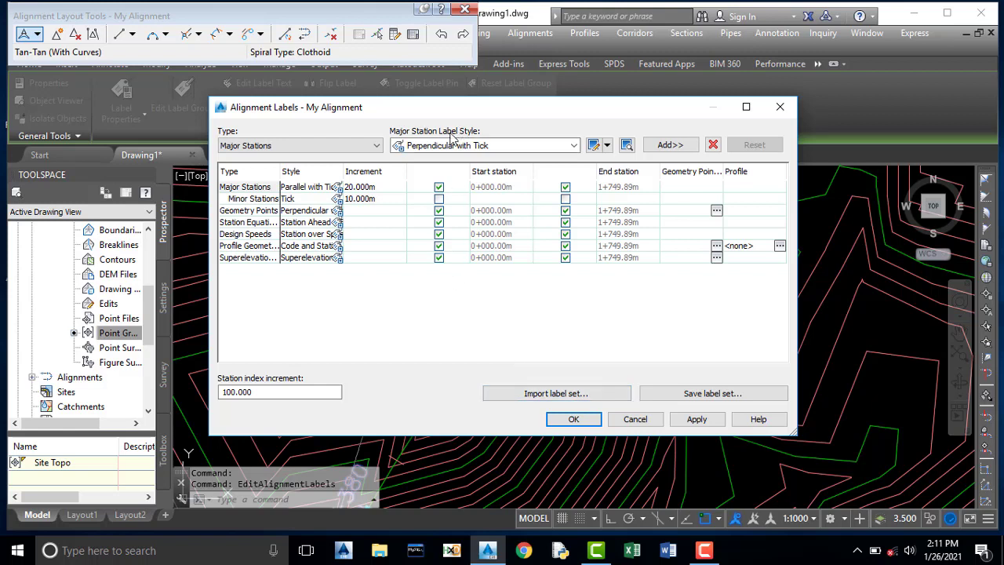
click(357, 187)
key(Return)
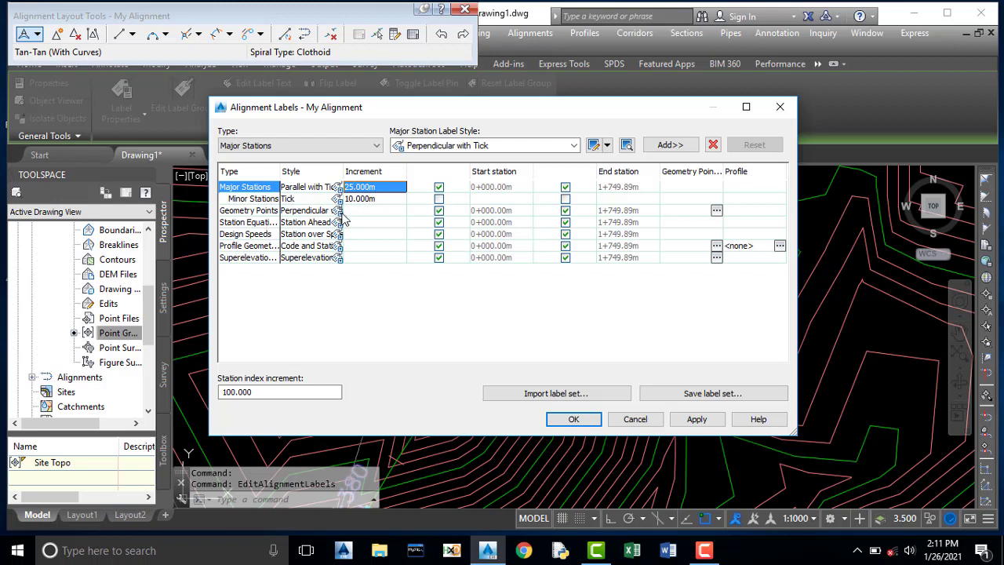
click(362, 201)
text(12.5)
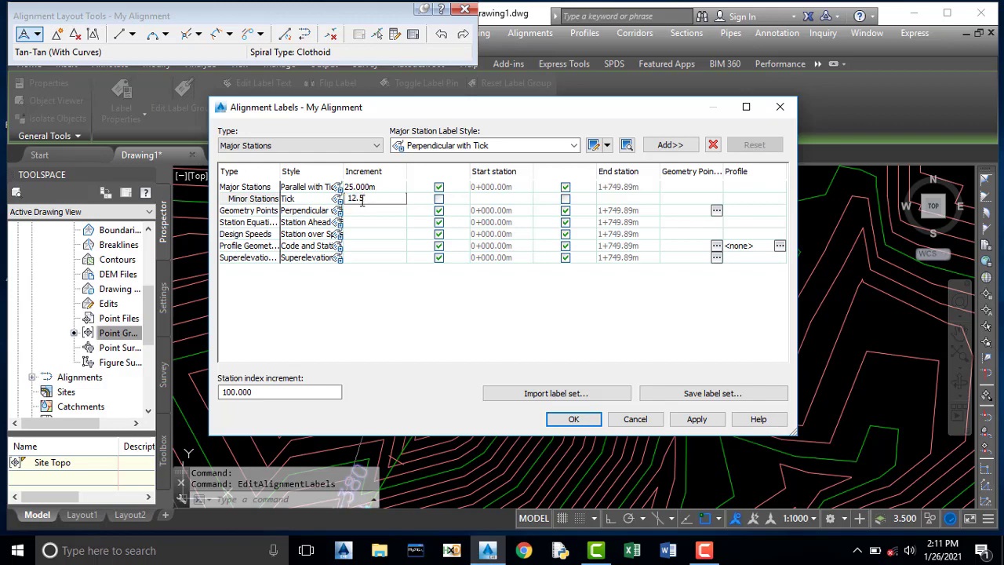
click(692, 423)
click(576, 418)
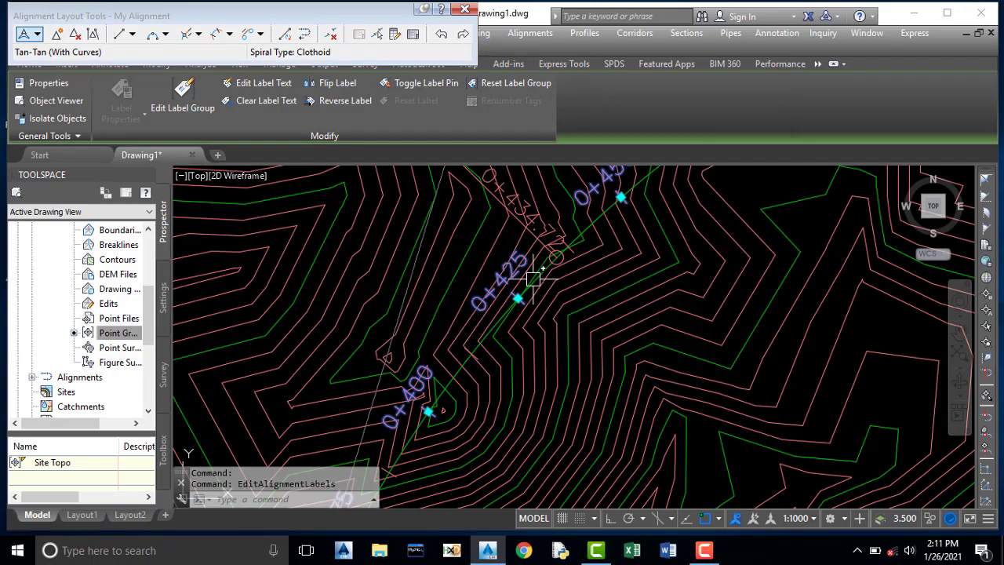
scroll(533, 279, down, 5)
scroll(470, 425, up, 5)
scroll(531, 247, down, 4)
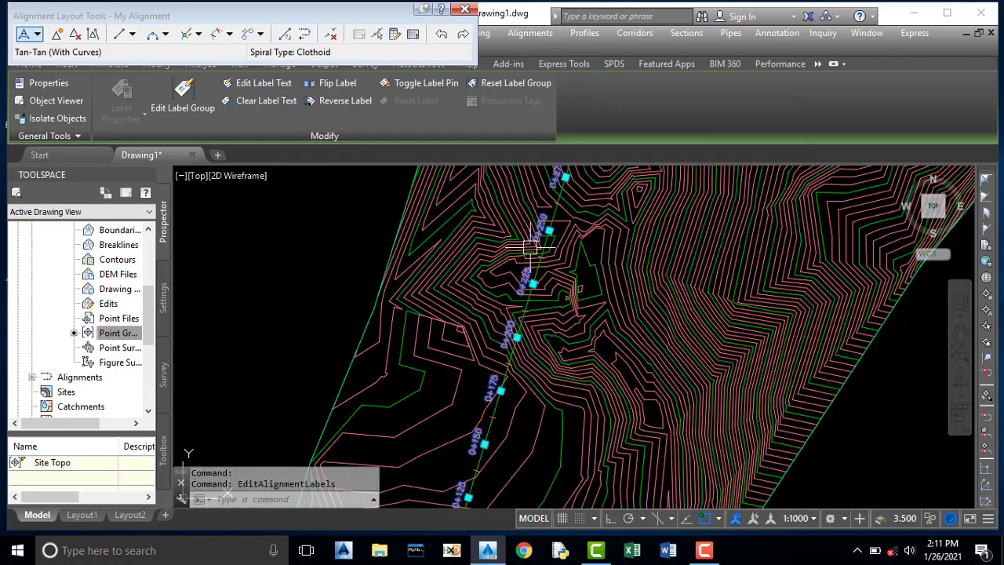
scroll(531, 247, down, 3)
scroll(493, 426, up, 3)
scroll(481, 228, up, 3)
scroll(489, 258, up, 3)
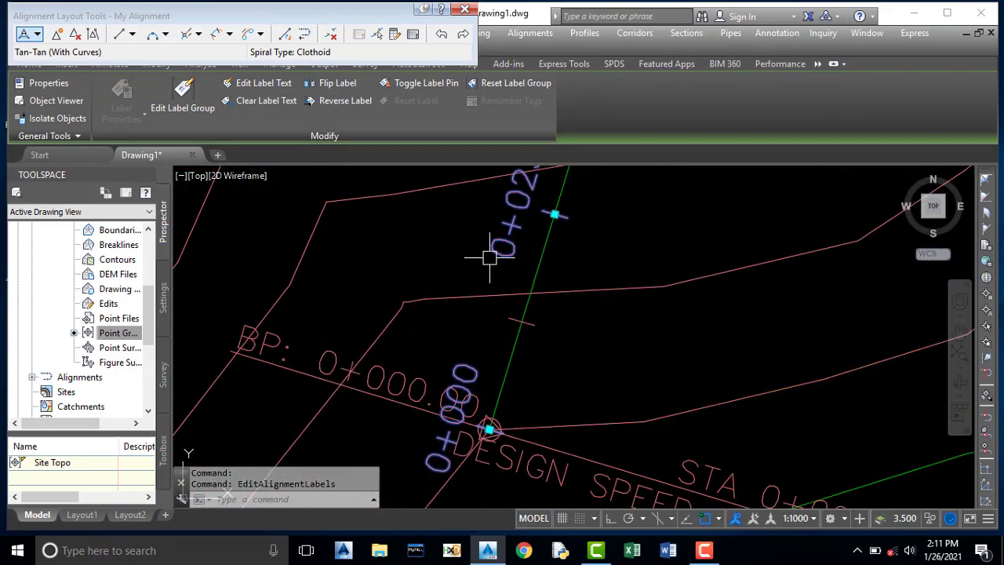
middle_drag(489, 258, 477, 384)
scroll(477, 383, down, 2)
scroll(475, 380, down, 2)
scroll(456, 427, up, 2)
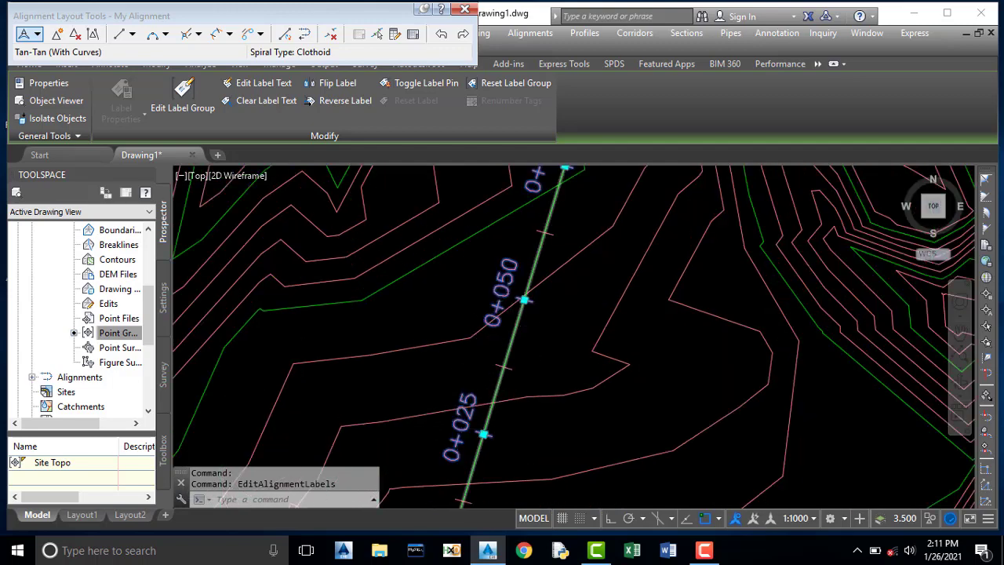
scroll(494, 364, up, 2)
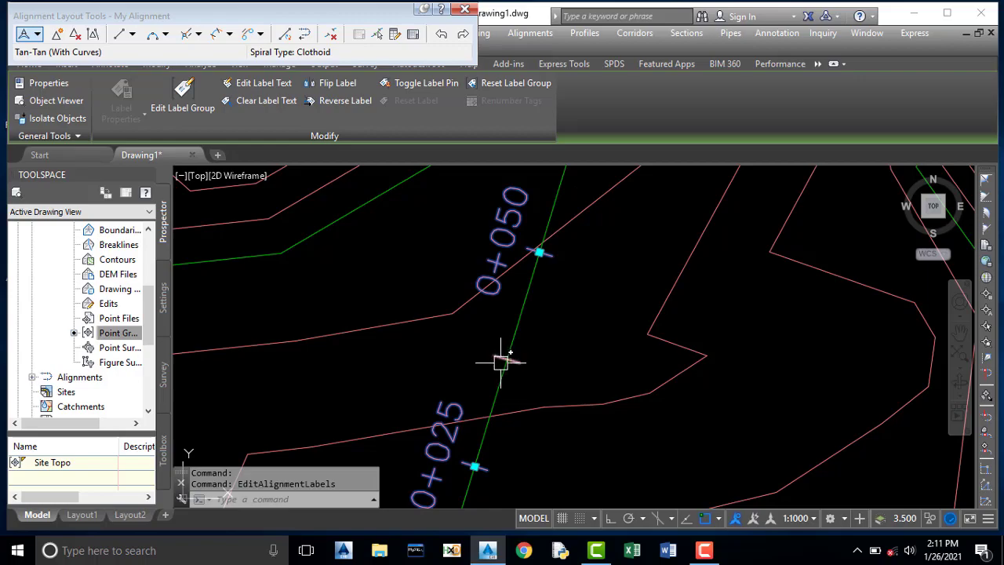
scroll(500, 362, down, 5)
scroll(509, 337, up, 3)
scroll(519, 308, up, 2)
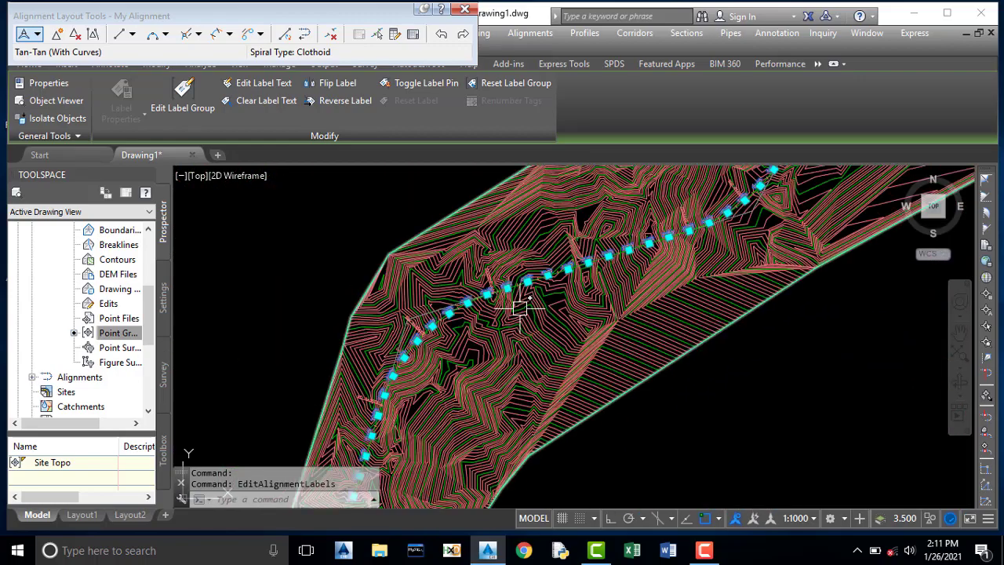
scroll(519, 307, up, 2)
scroll(462, 298, up, 3)
scroll(492, 276, down, 4)
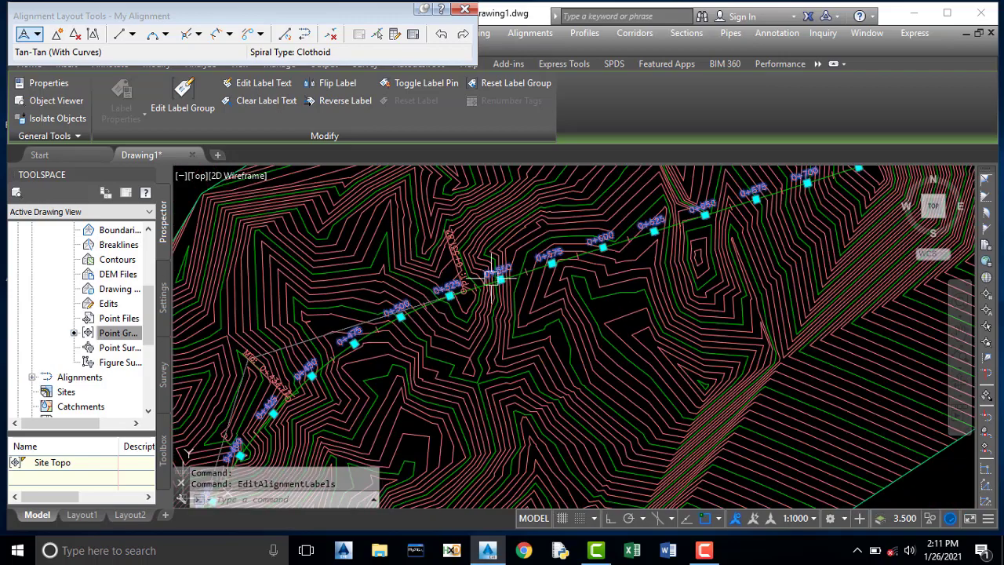
scroll(493, 276, up, 2)
scroll(494, 275, up, 1)
scroll(460, 301, down, 3)
scroll(546, 271, up, 2)
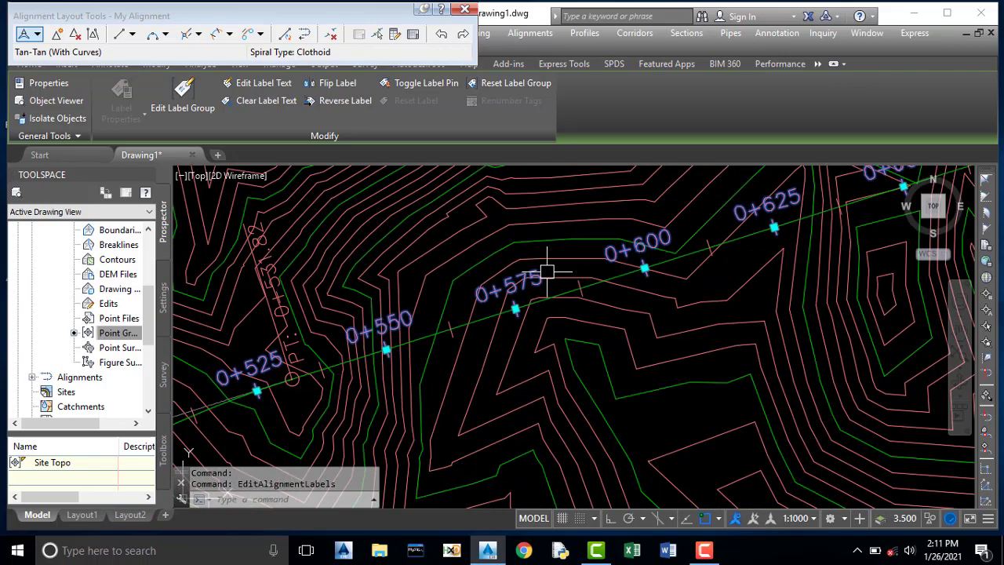
key(Escape)
scroll(546, 271, down, 2)
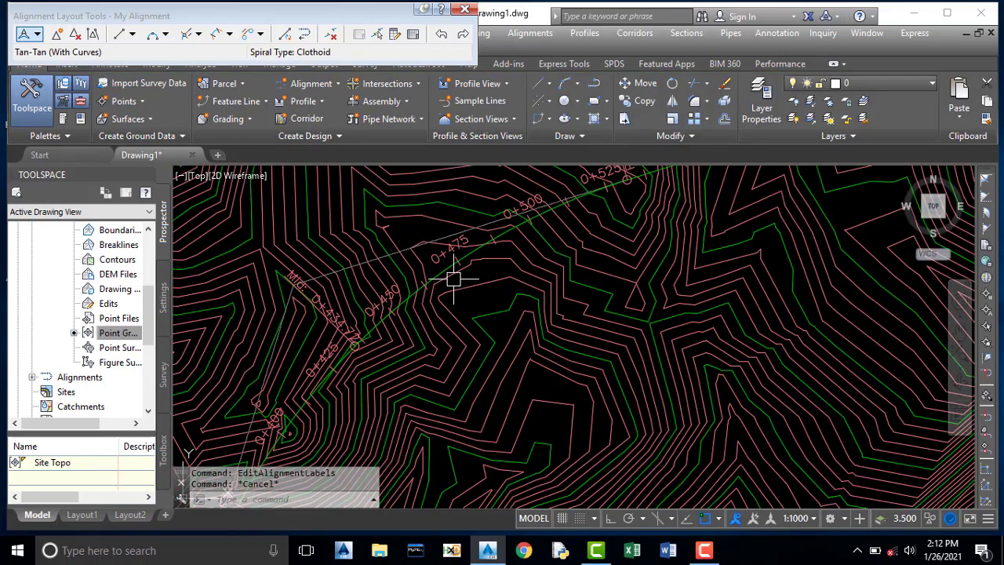
scroll(435, 278, up, 2)
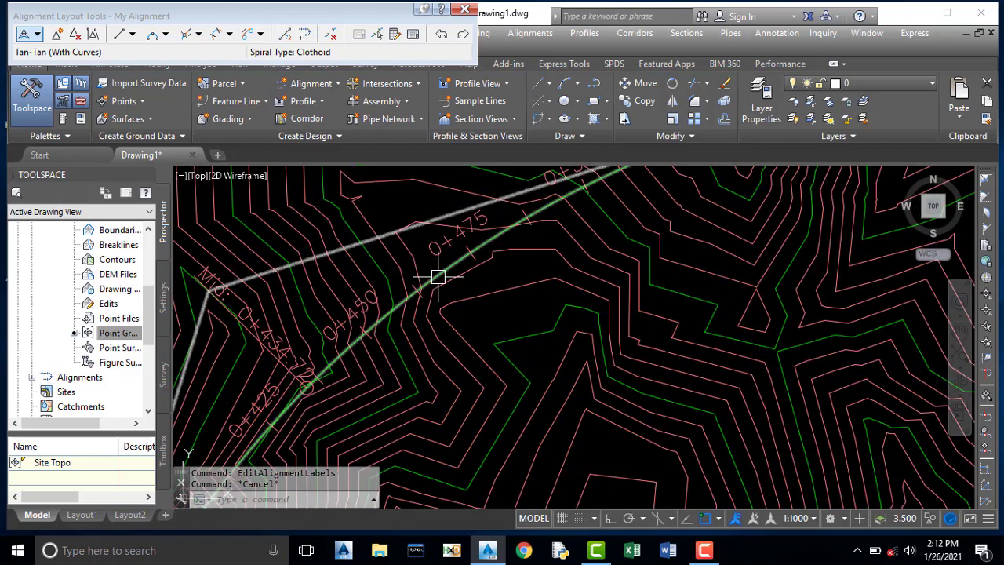
mouse_move(438, 276)
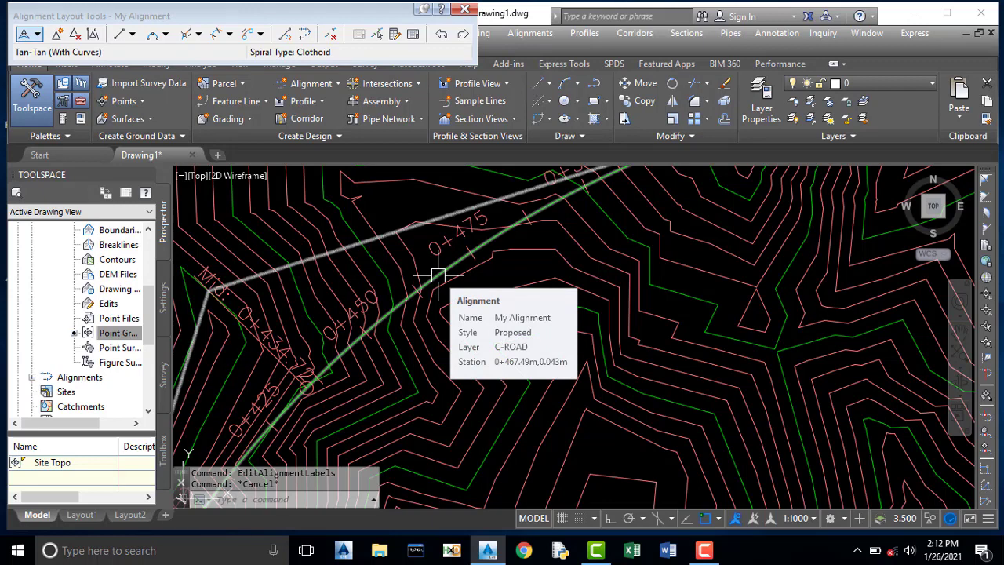
click(438, 276)
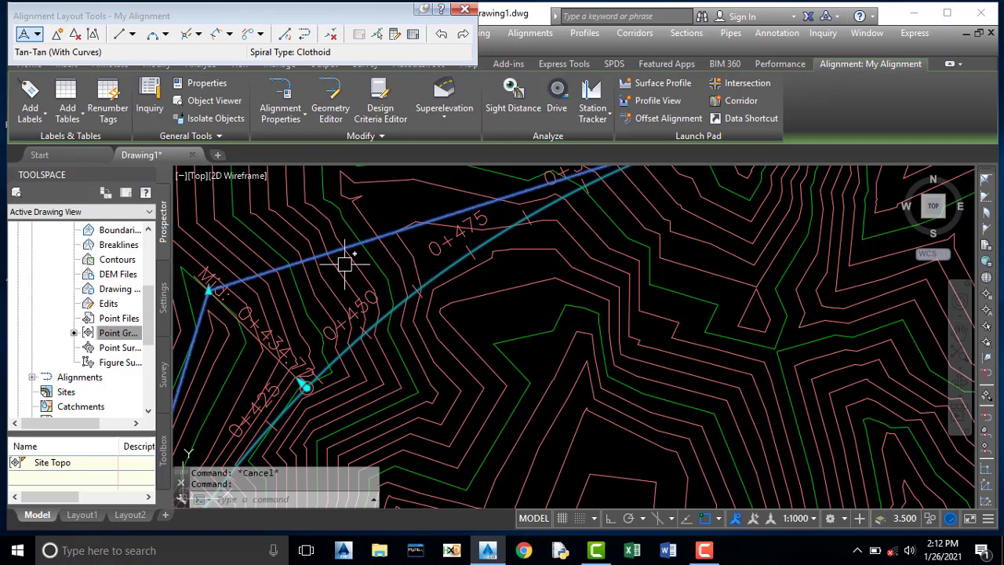
Step: Close the Alignment Layout Tools and launch Create Offset Alignment
click(464, 10)
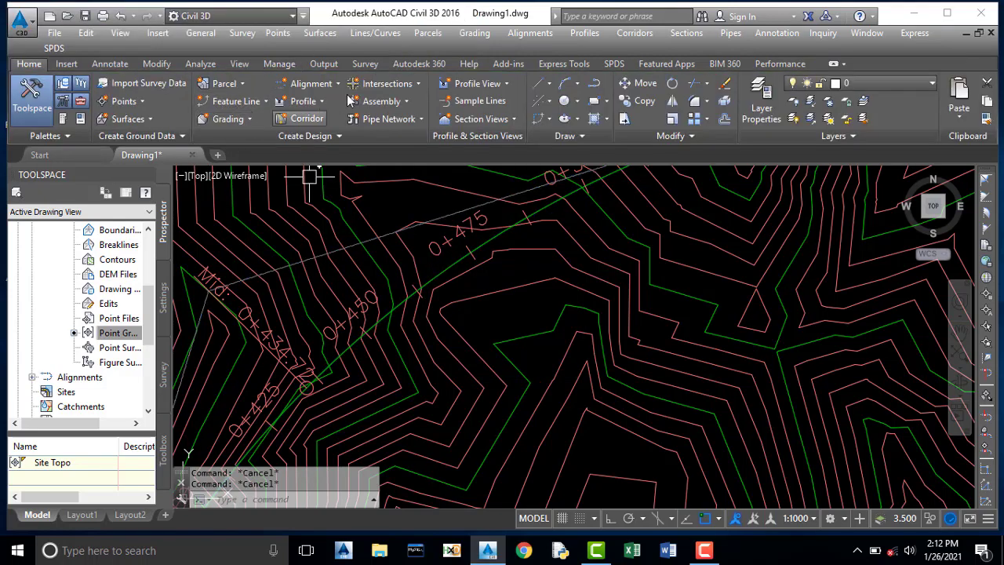
click(311, 84)
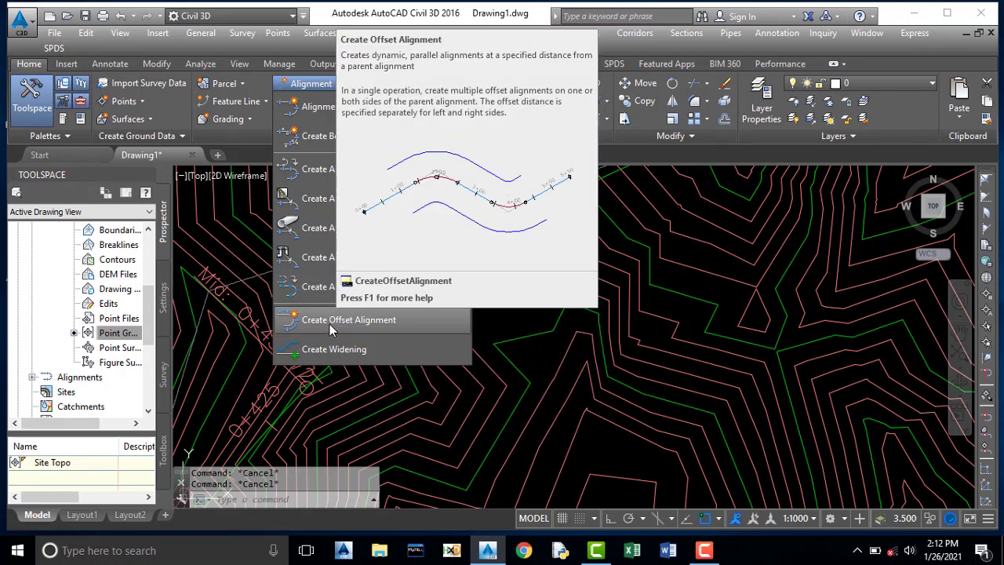
click(329, 320)
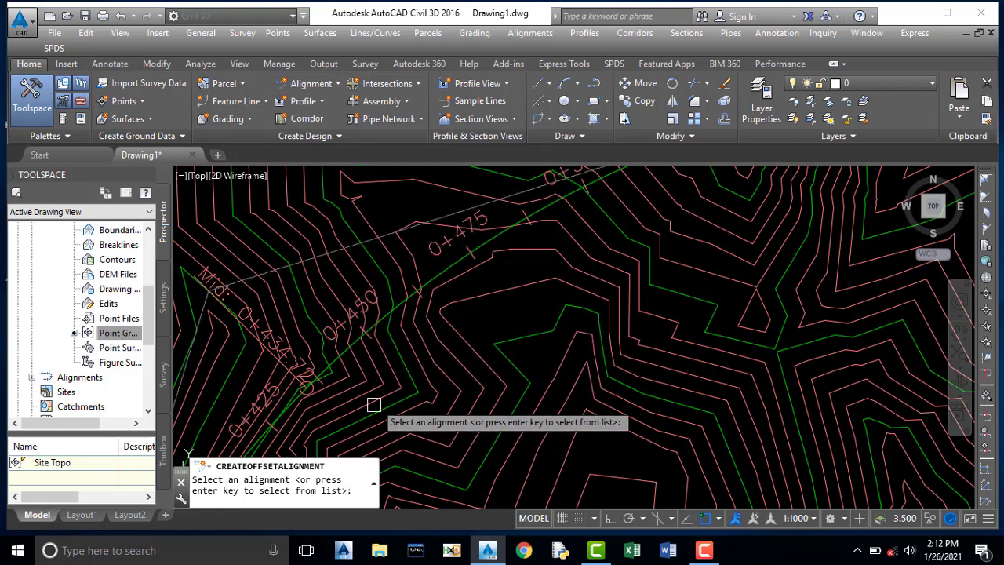
Step: Pick My Alignment as parent and set both left and right offsets to 3.650m
click(441, 270)
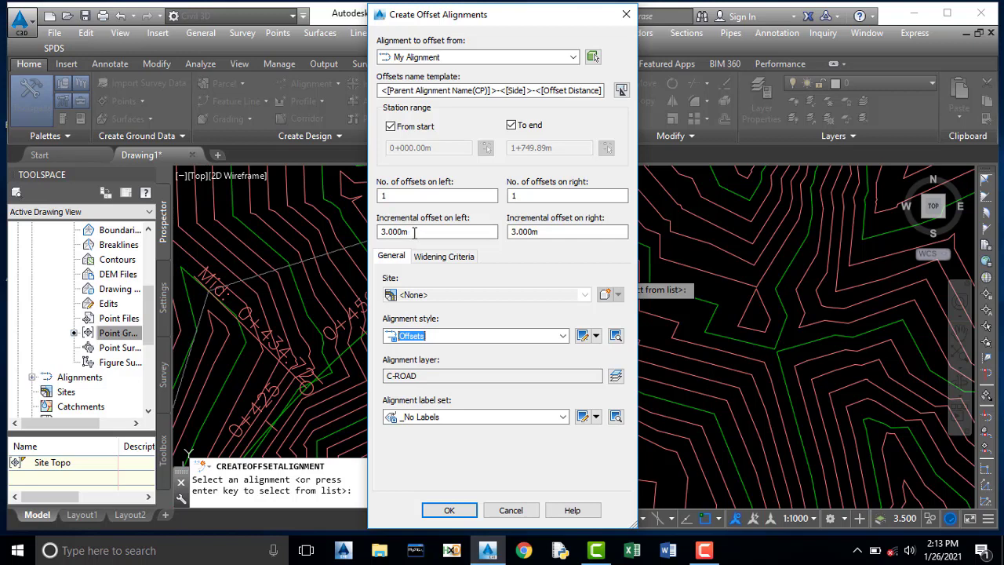
drag(414, 231, 393, 232)
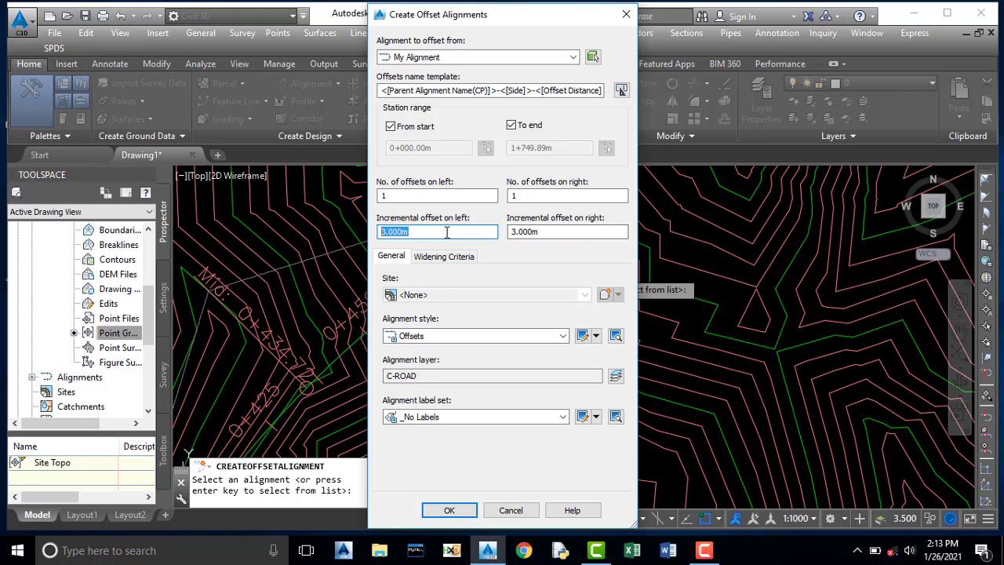
text(3.65)
click(509, 229)
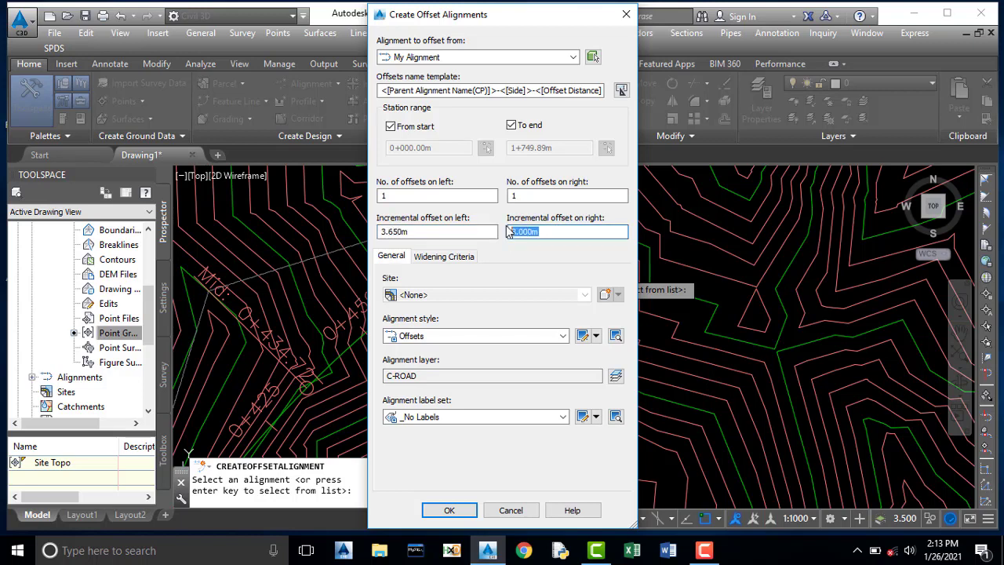
text(3.65)
Step: Use the Offsets style with _No Labels and create the offset alignments
click(409, 339)
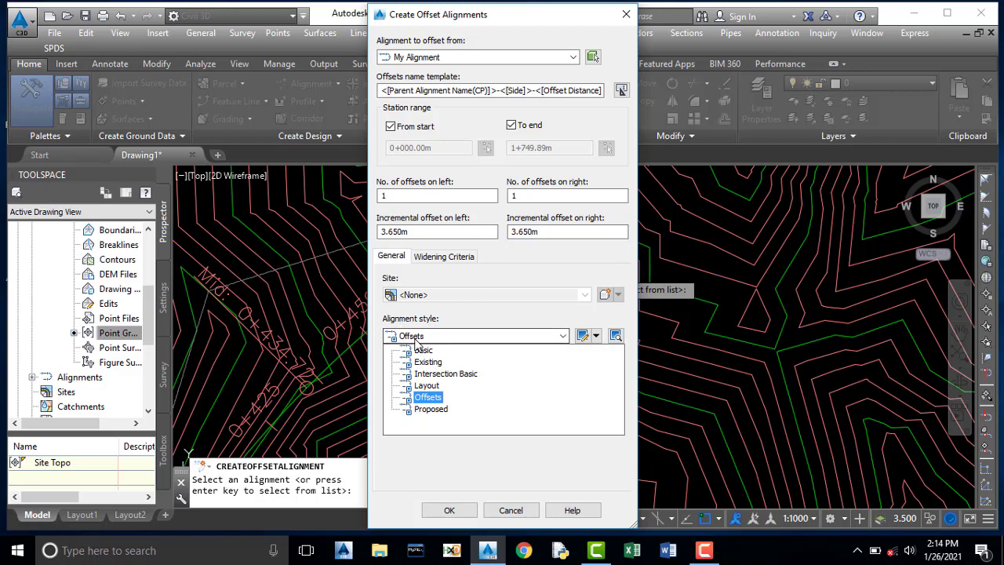
click(423, 397)
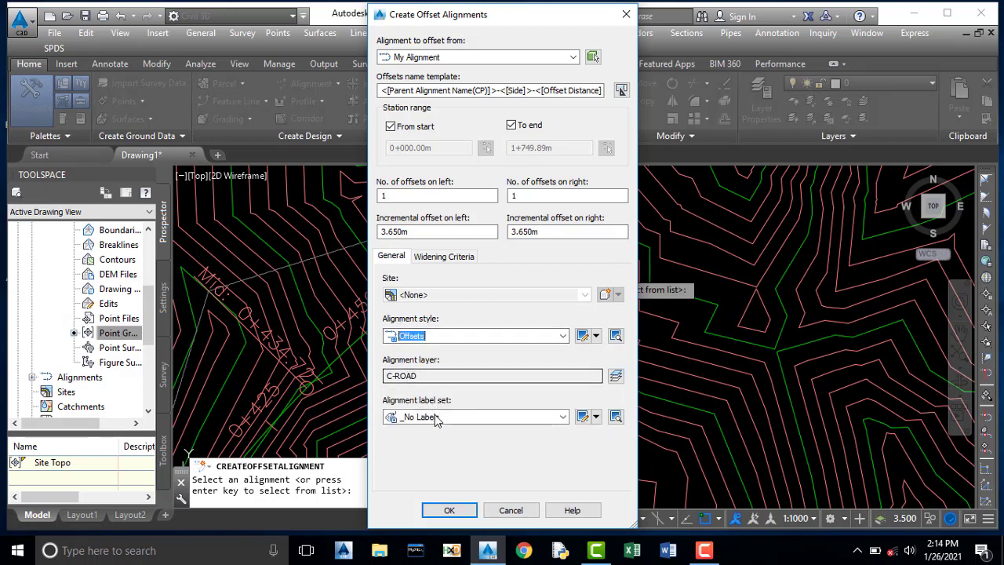
click(426, 418)
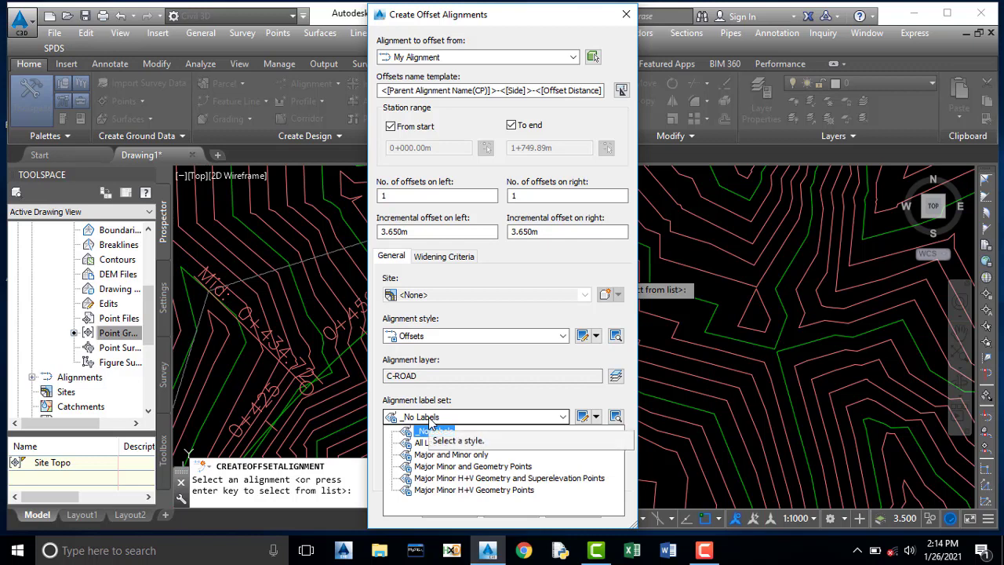
click(431, 431)
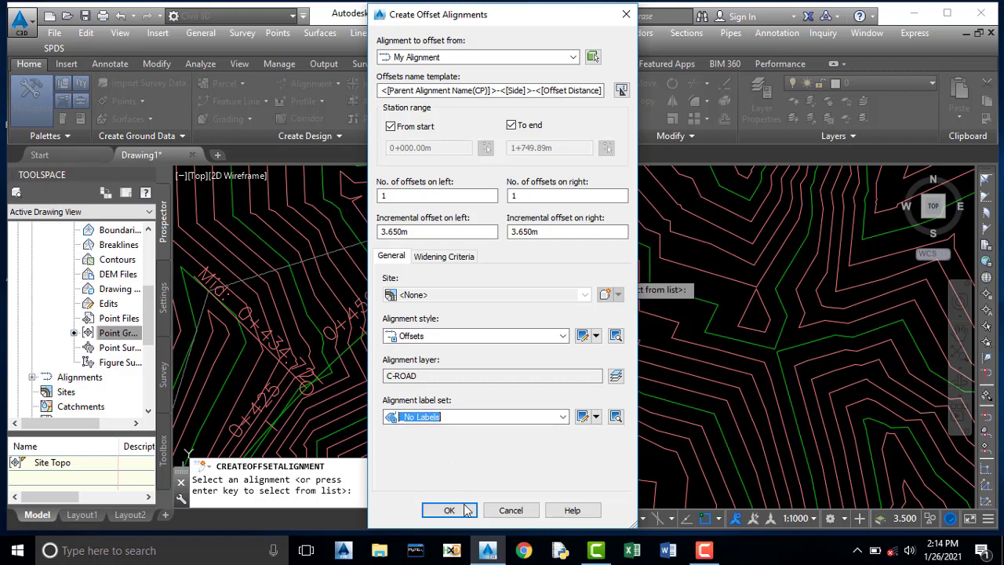
click(448, 510)
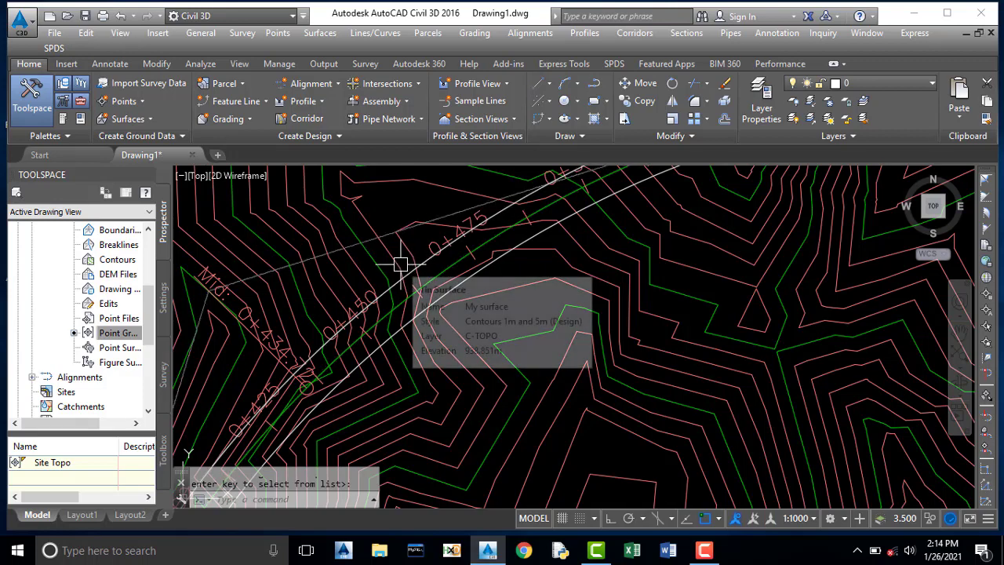
Step: Start the Create Offset Alignment command from the Home tab's Alignment menu
click(316, 85)
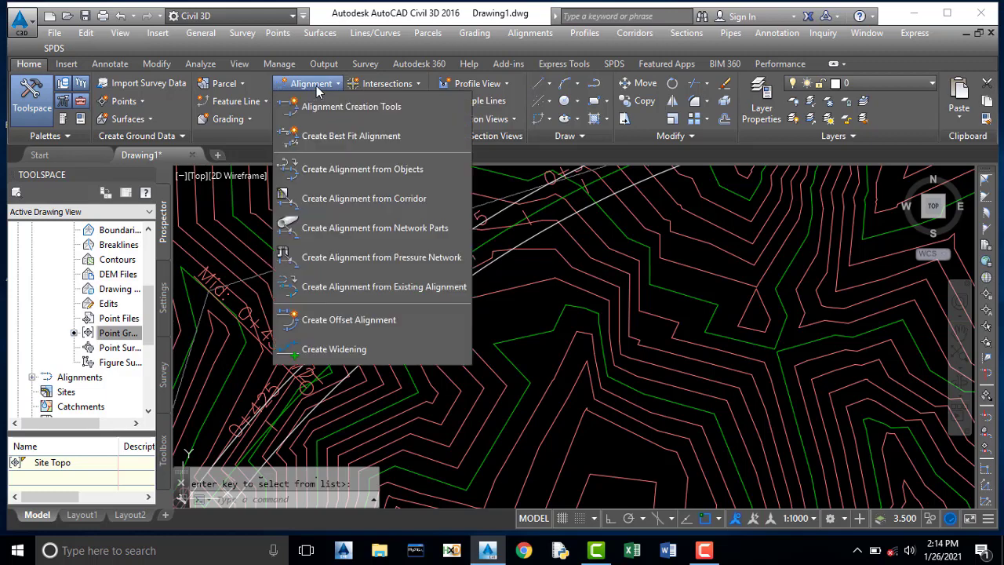
click(329, 320)
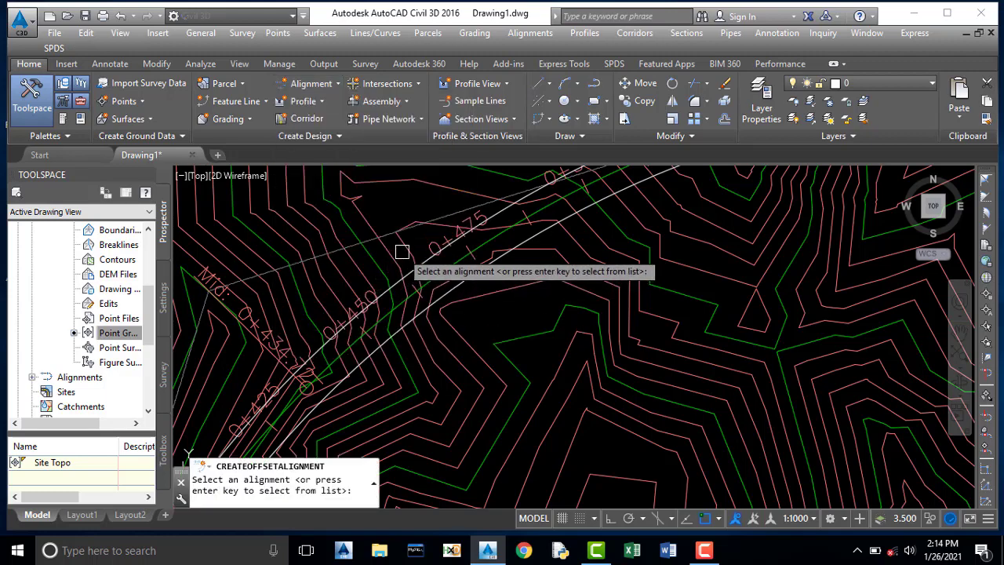
scroll(397, 313, up, 3)
Step: Pick My Alignment as parent and create 6.100 m left and right offset alignments
scroll(395, 305, up, 2)
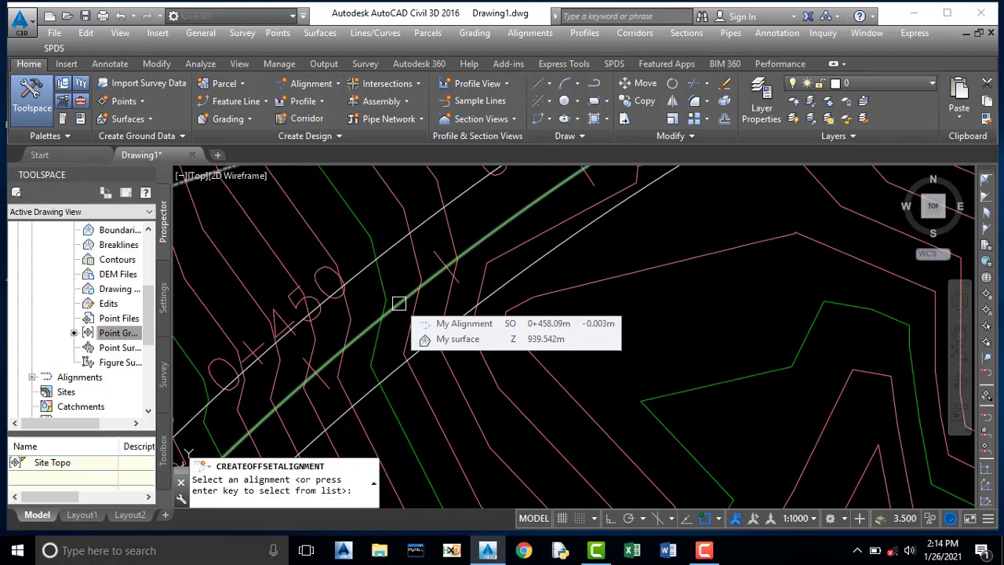
click(397, 301)
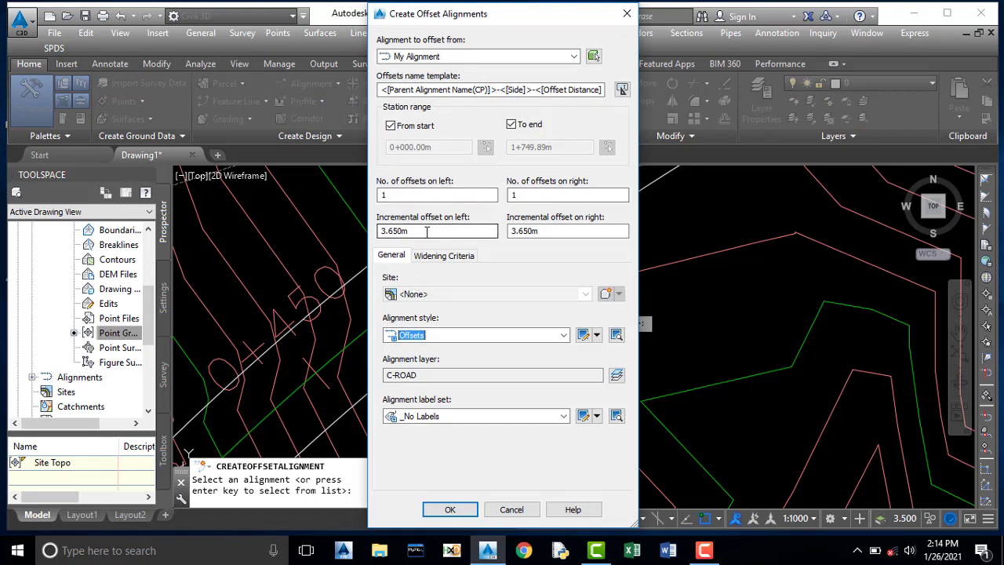
drag(418, 230, 376, 230)
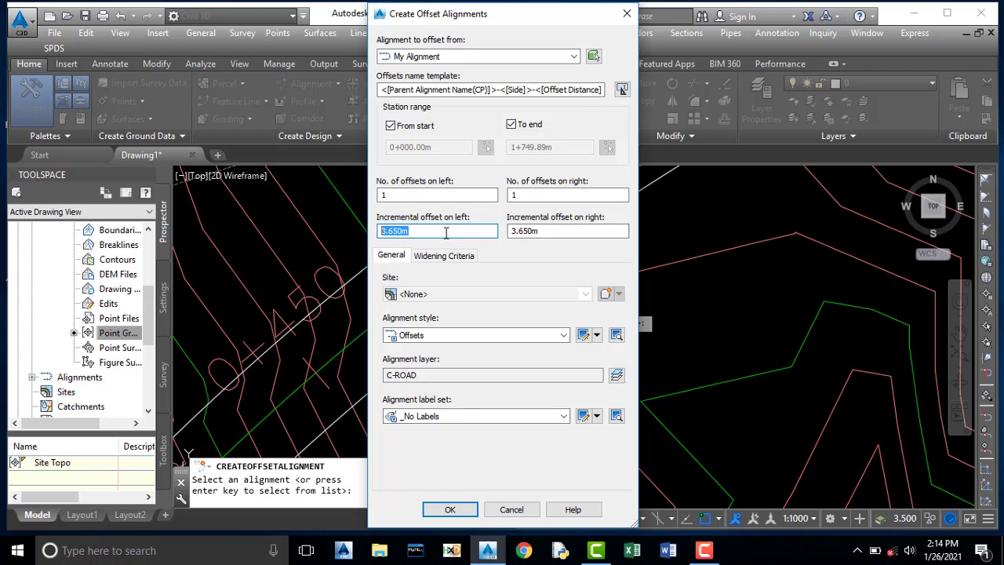
text(6.1)
key(Tab)
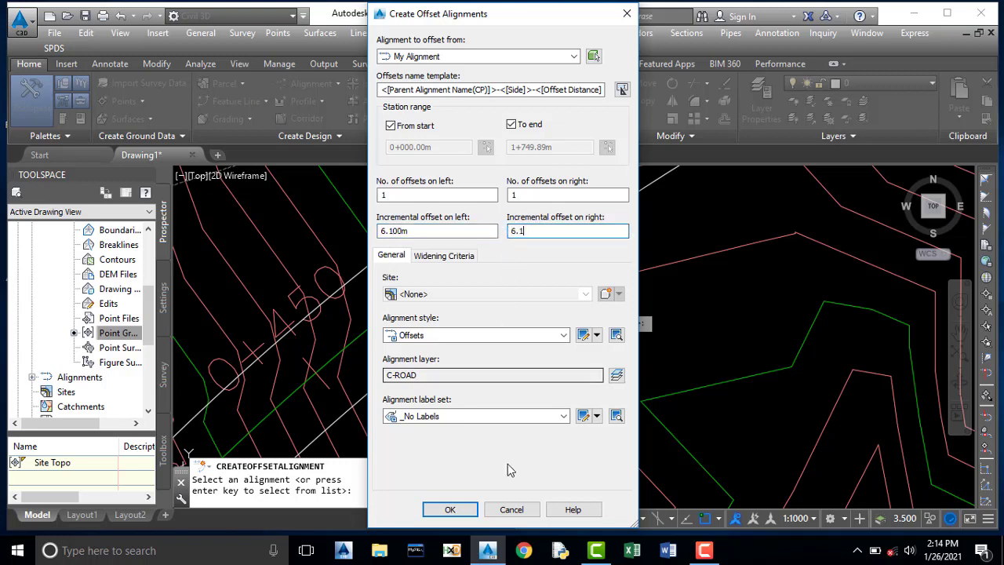
click(463, 510)
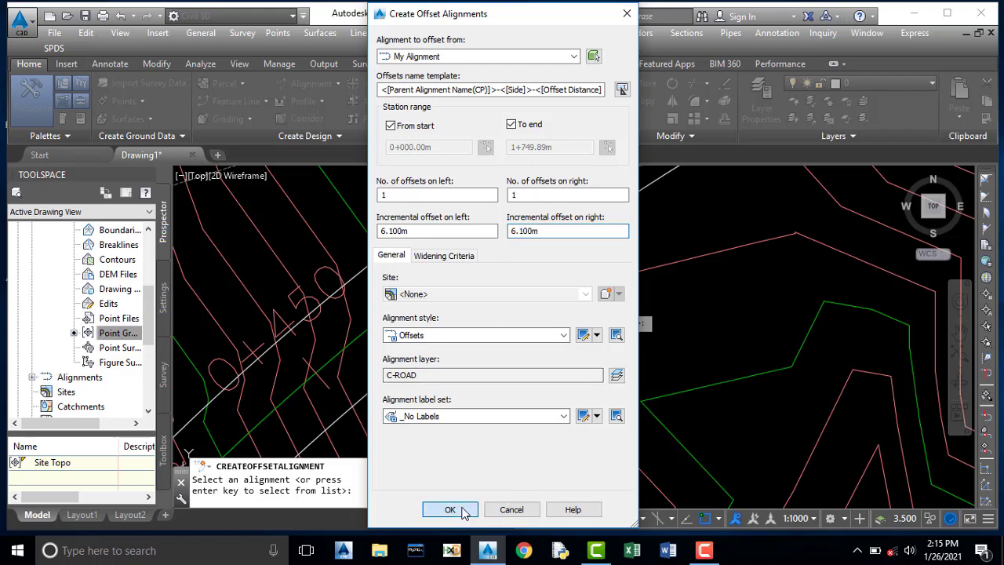
Step: Add a 3.6500 aligned check dimension from the centreline to the nearer offset line
scroll(403, 282, up, 2)
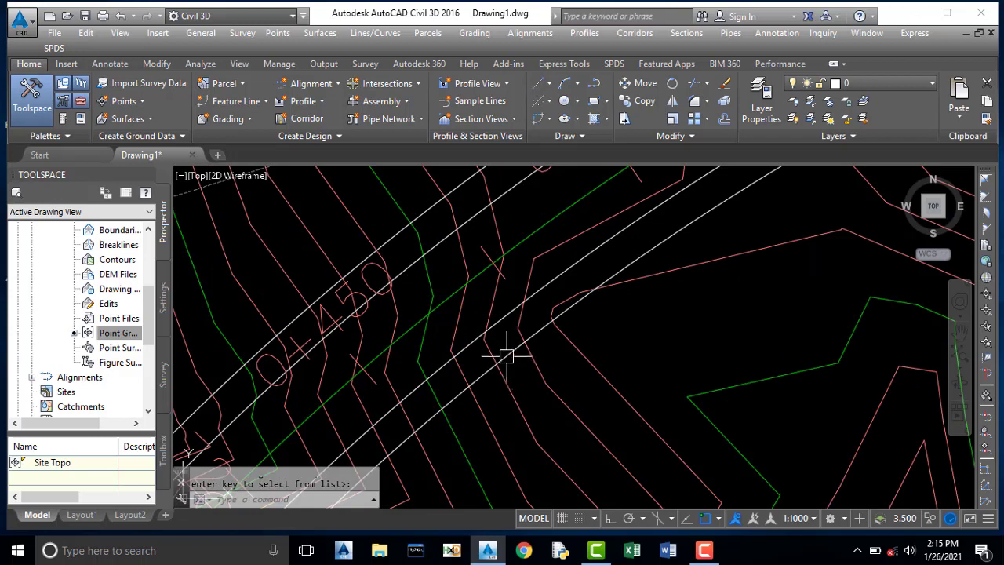
scroll(467, 347, up, 1)
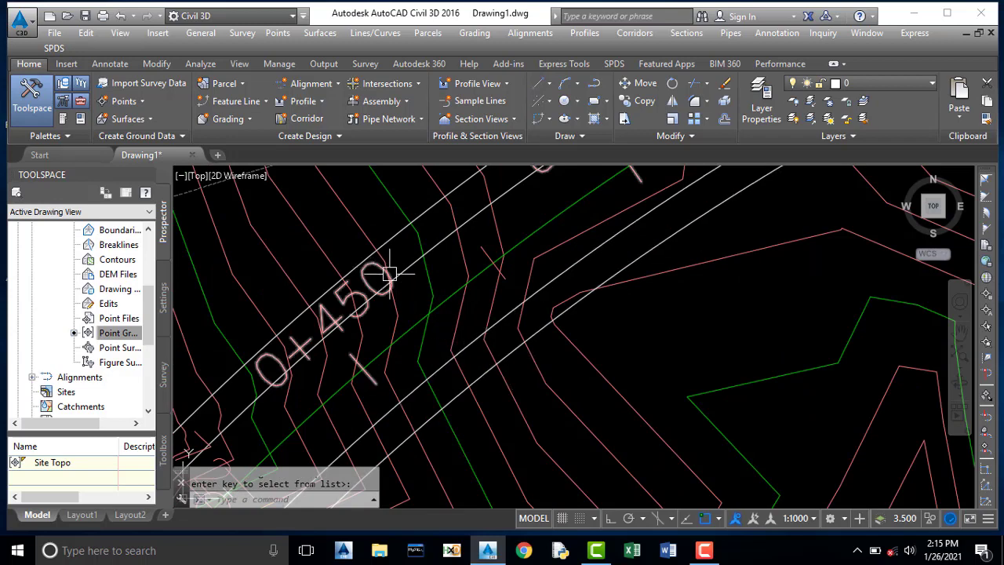
scroll(403, 269, down, 1)
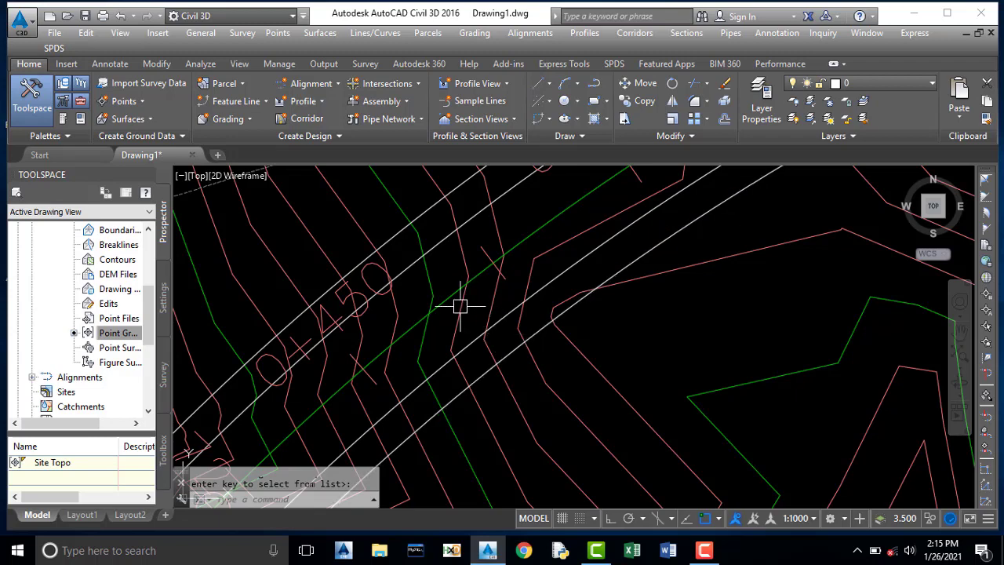
key(Escape)
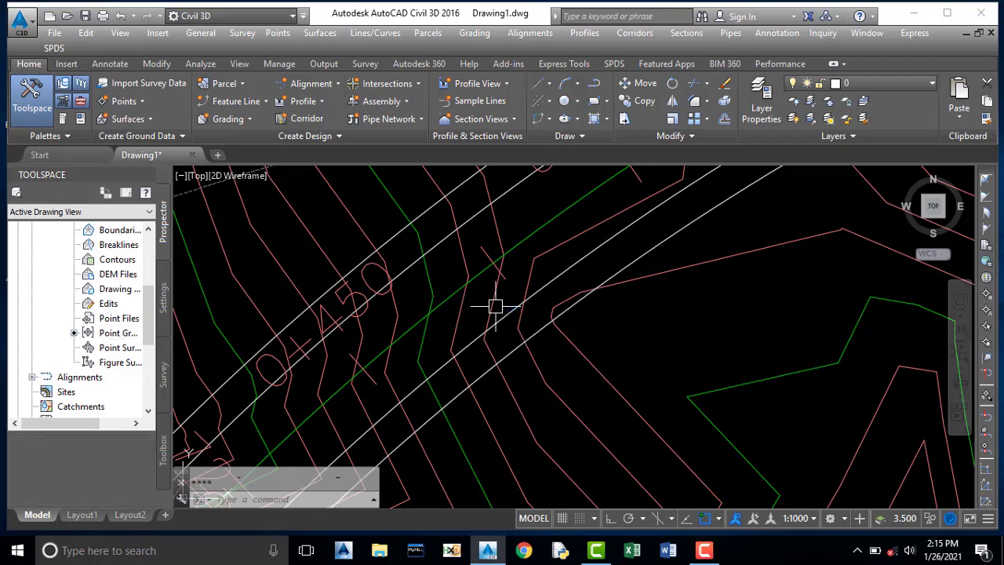
click(110, 64)
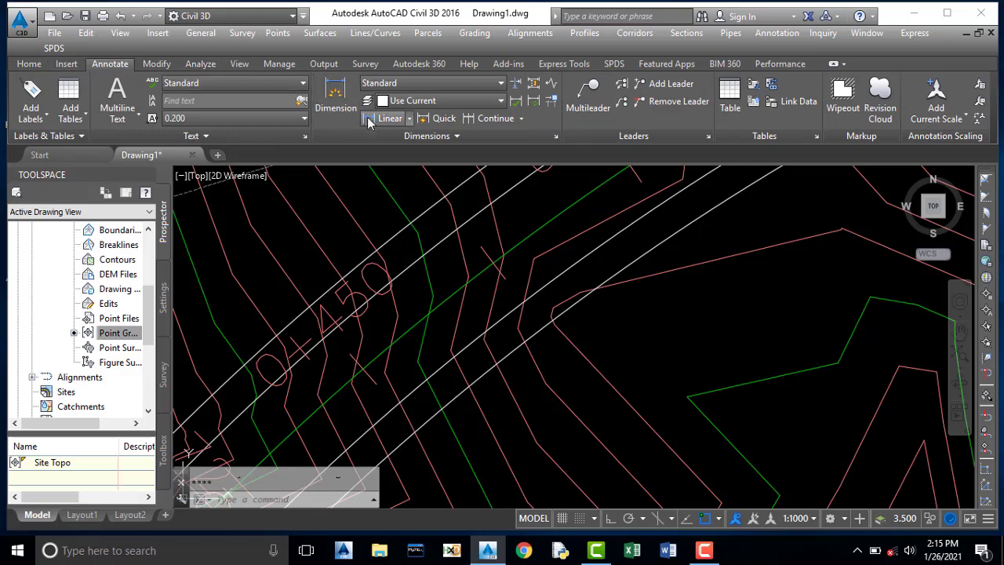
click(409, 118)
click(396, 174)
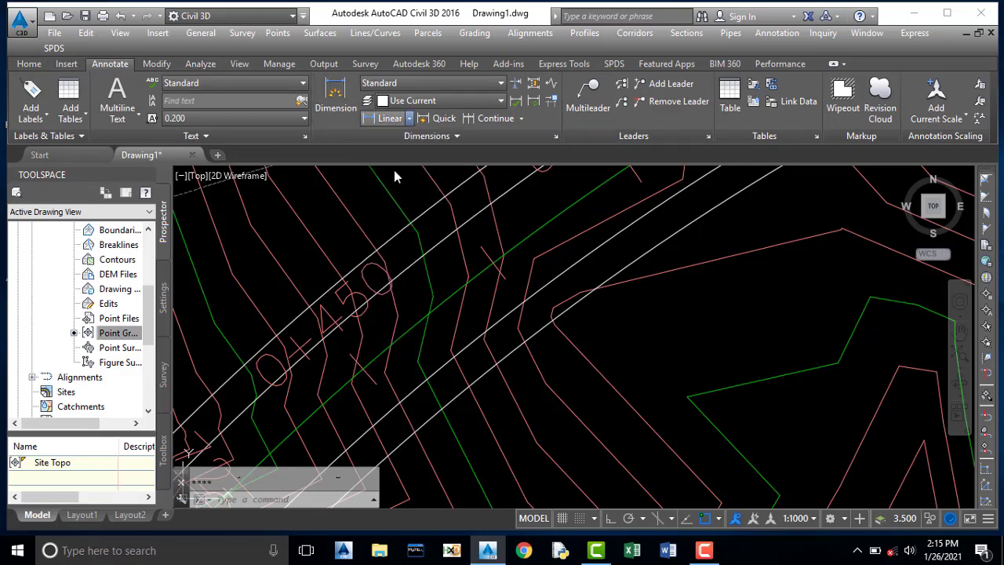
click(451, 298)
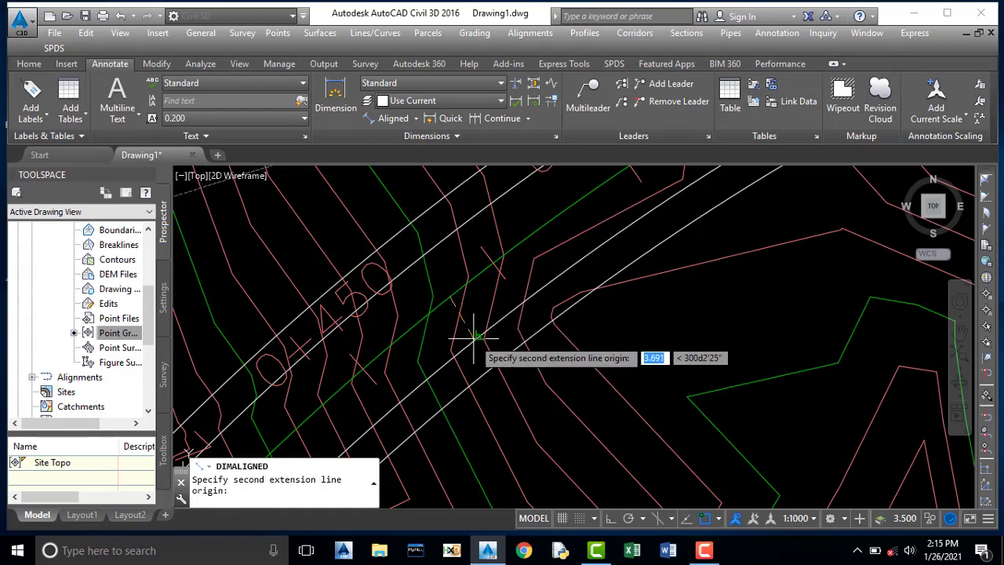
click(475, 336)
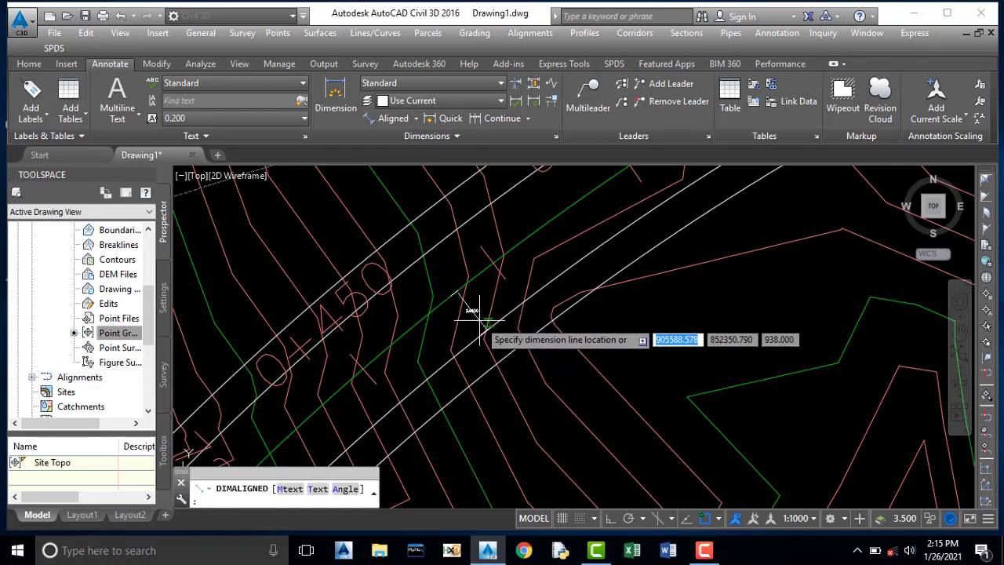
click(466, 316)
Step: Add a 6.1000 aligned check dimension reaching the outer offset line
scroll(464, 313, up, 2)
scroll(489, 303, up, 2)
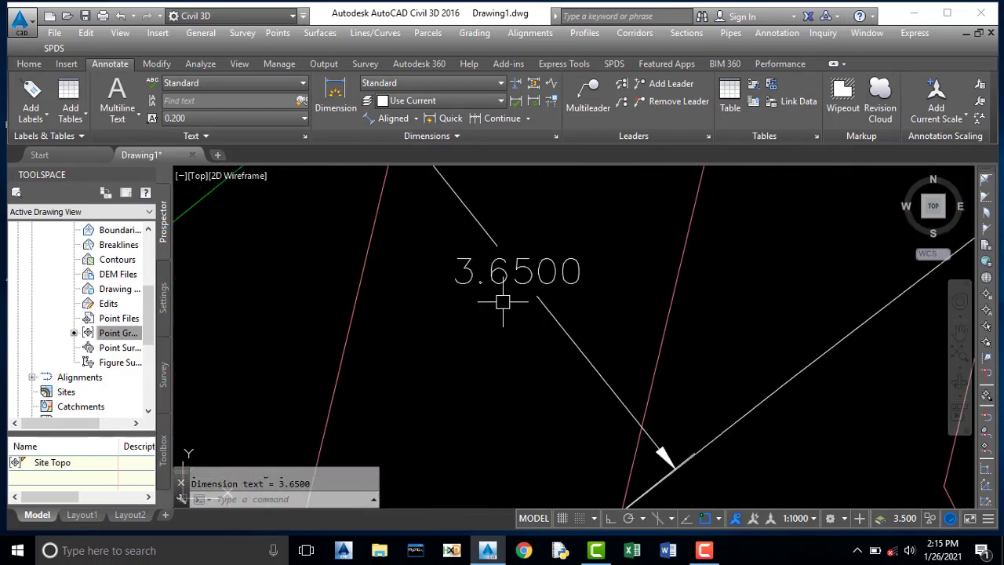
scroll(494, 330, down, 3)
scroll(483, 294, down, 5)
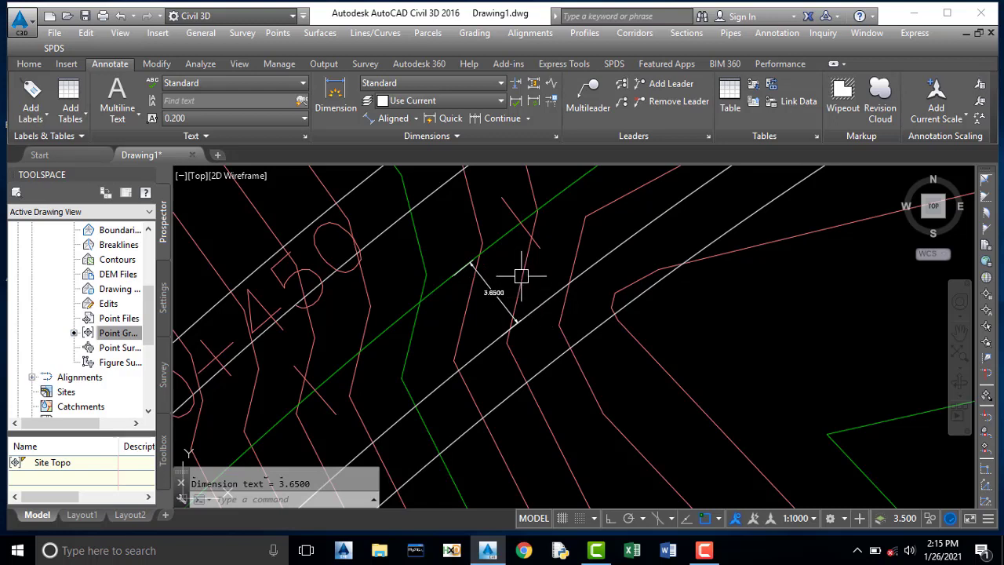
key(Return)
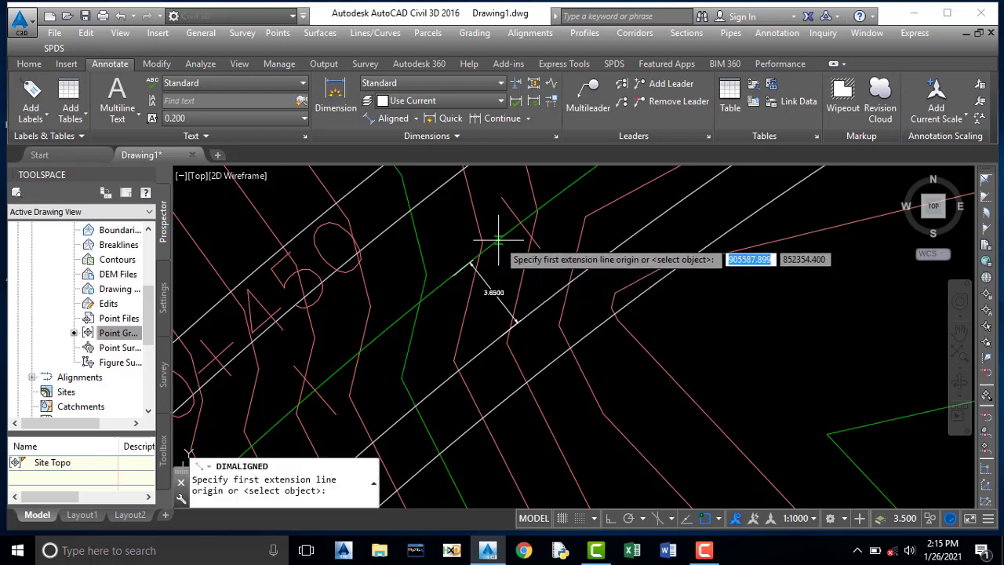
click(500, 243)
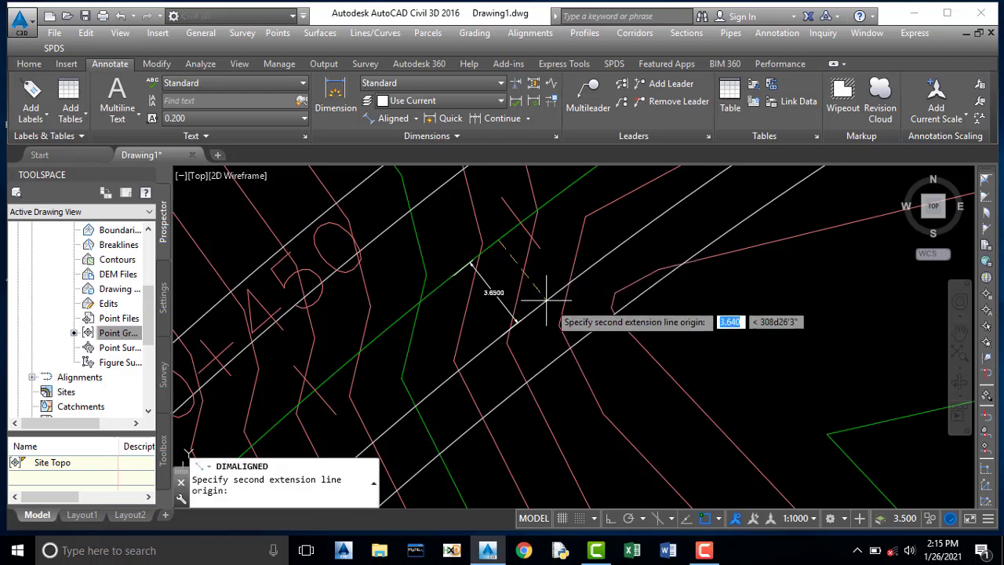
click(577, 340)
click(577, 341)
Step: Erase both the 6.1000 and 3.6500 check dimensions
scroll(578, 336, up, 4)
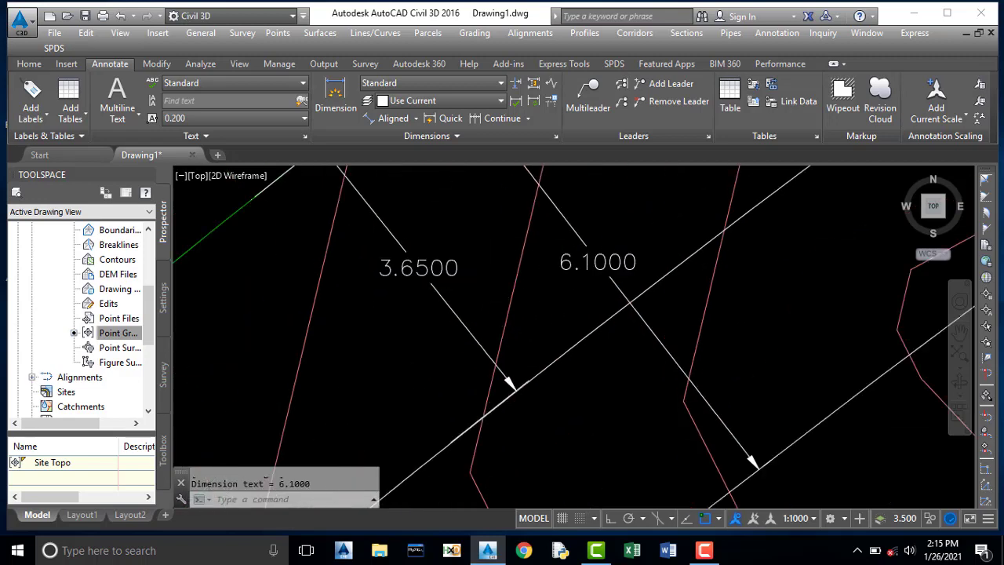
scroll(604, 259, down, 1)
scroll(592, 275, down, 2)
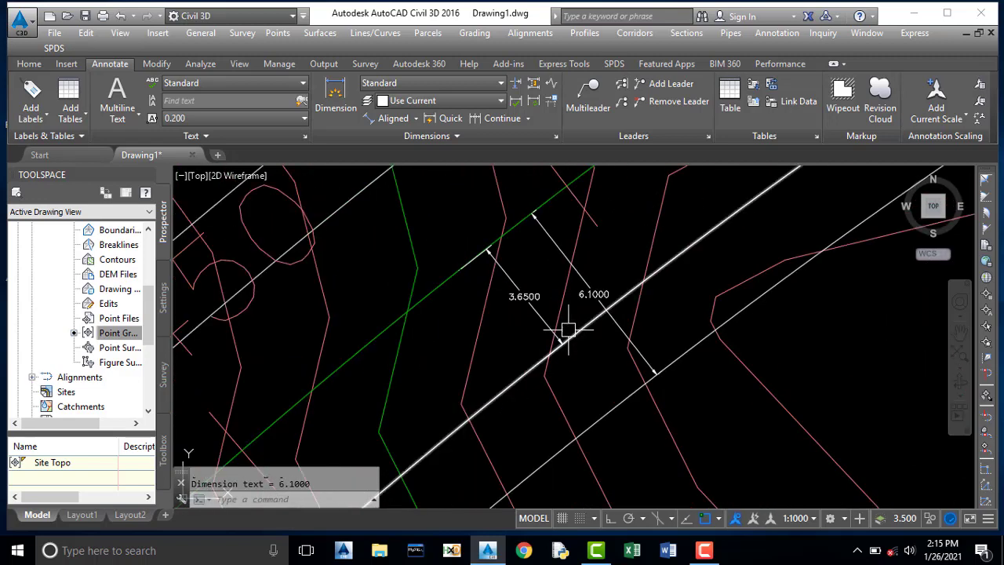
click(585, 290)
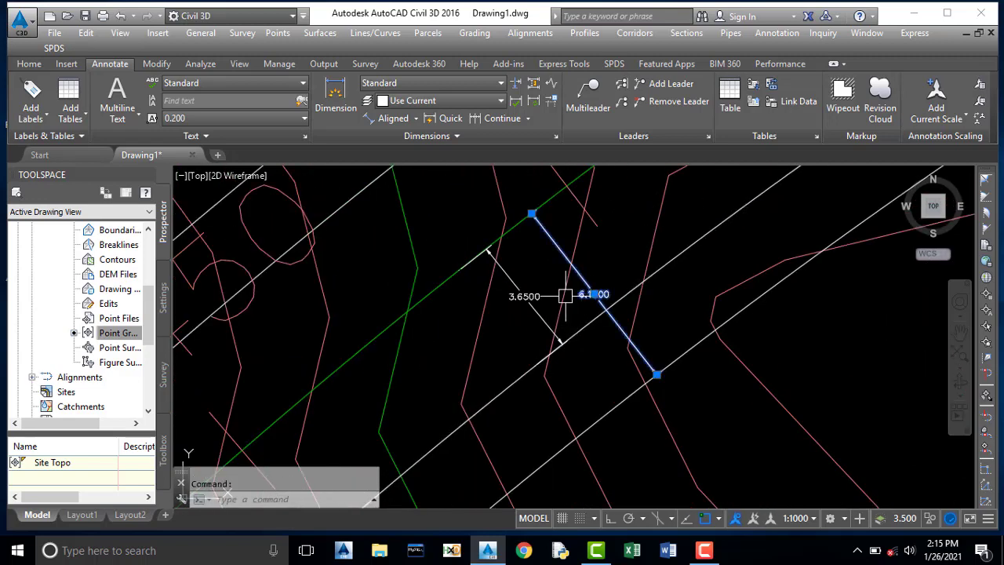
click(525, 298)
key(Delete)
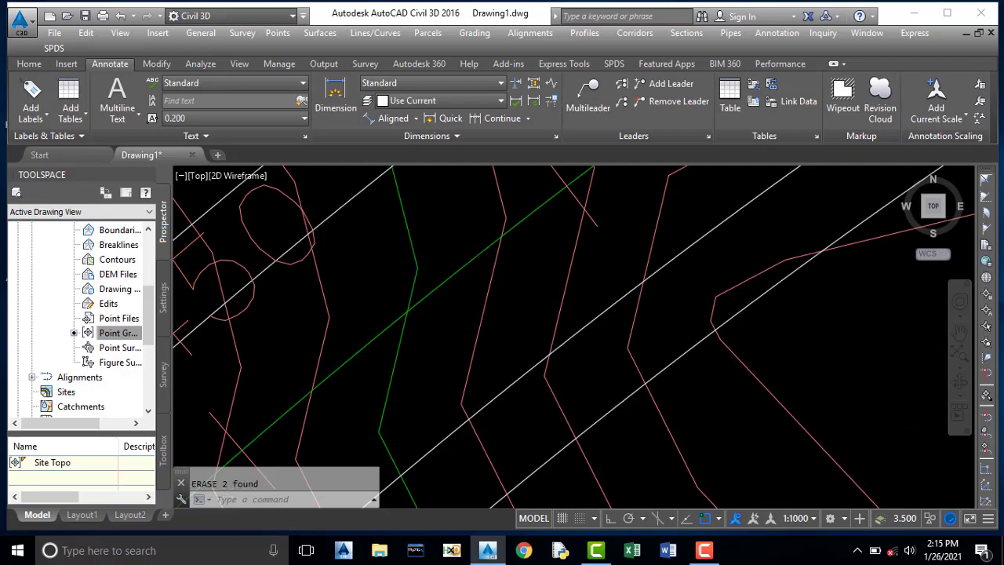
Step: In My surface's properties, switch the surface style to Contours 2m and 10m (Design)
scroll(518, 321, down, 2)
scroll(486, 321, down, 2)
scroll(510, 302, up, 1)
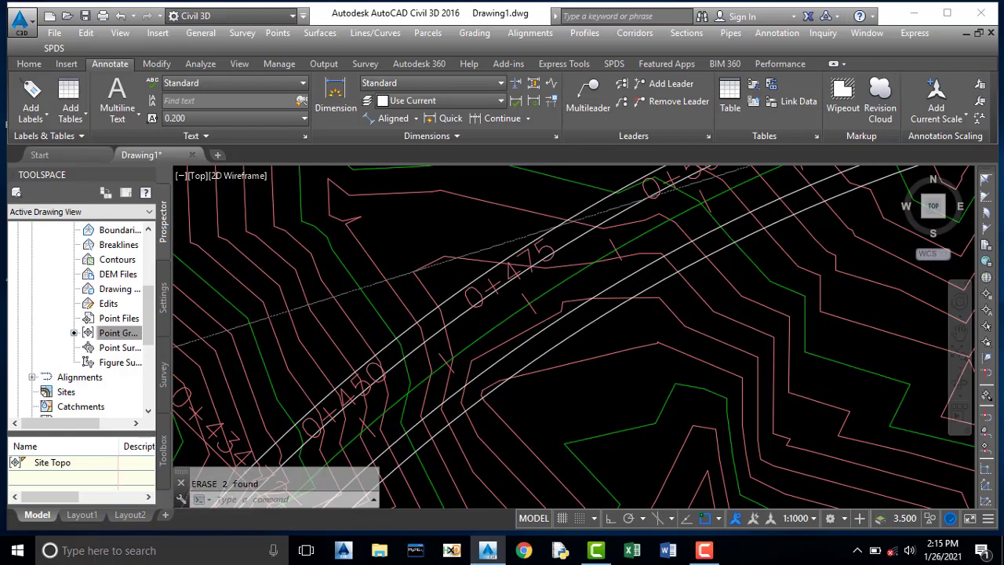
scroll(417, 242, down, 2)
scroll(416, 242, up, 1)
scroll(525, 263, down, 2)
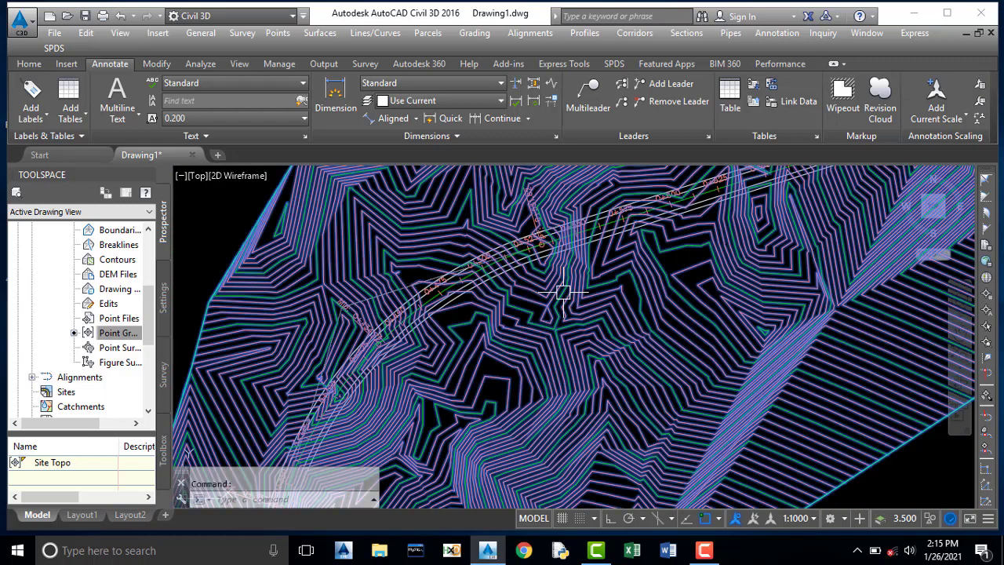
click(563, 293)
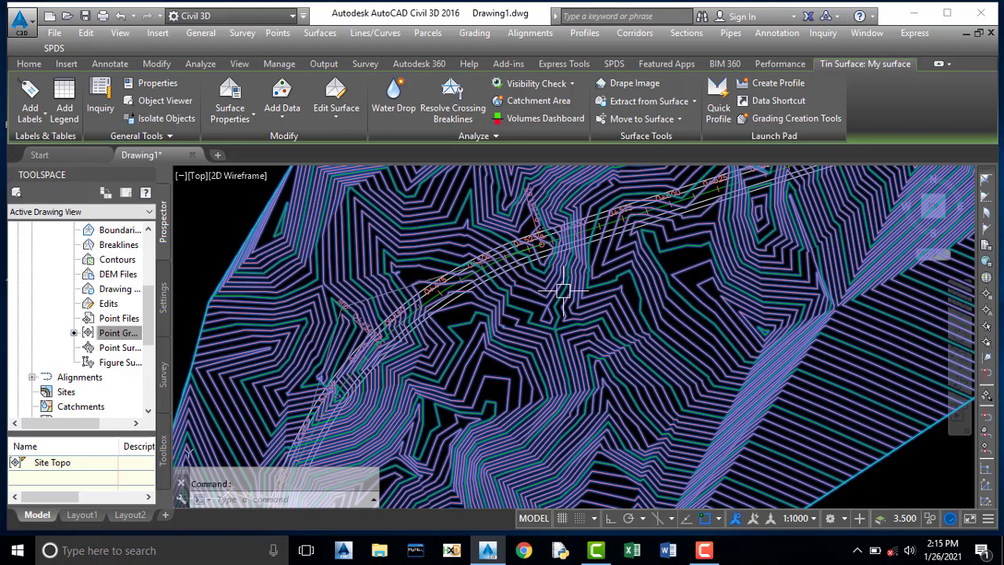
mouse_move(563, 292)
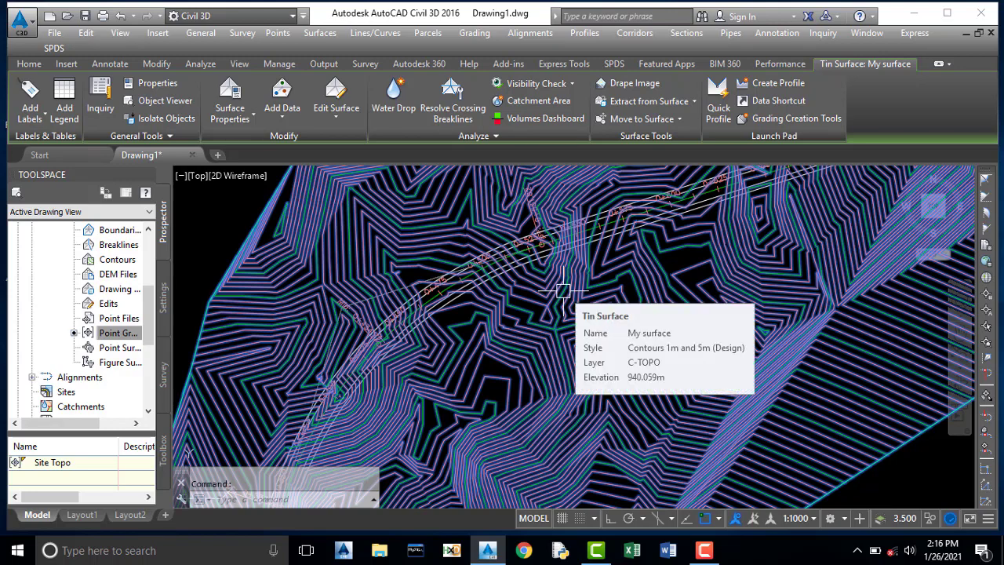
right_click(579, 290)
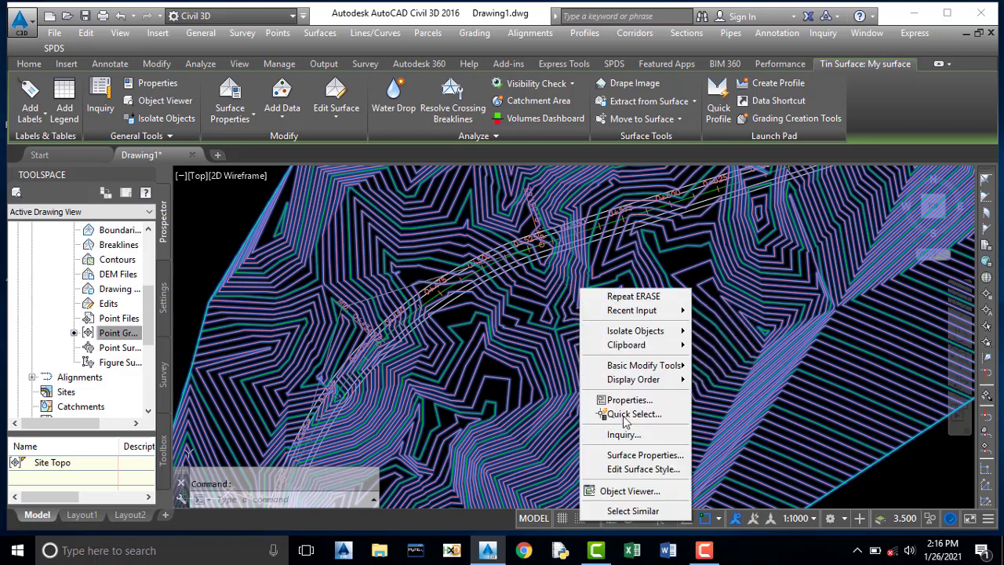
click(635, 457)
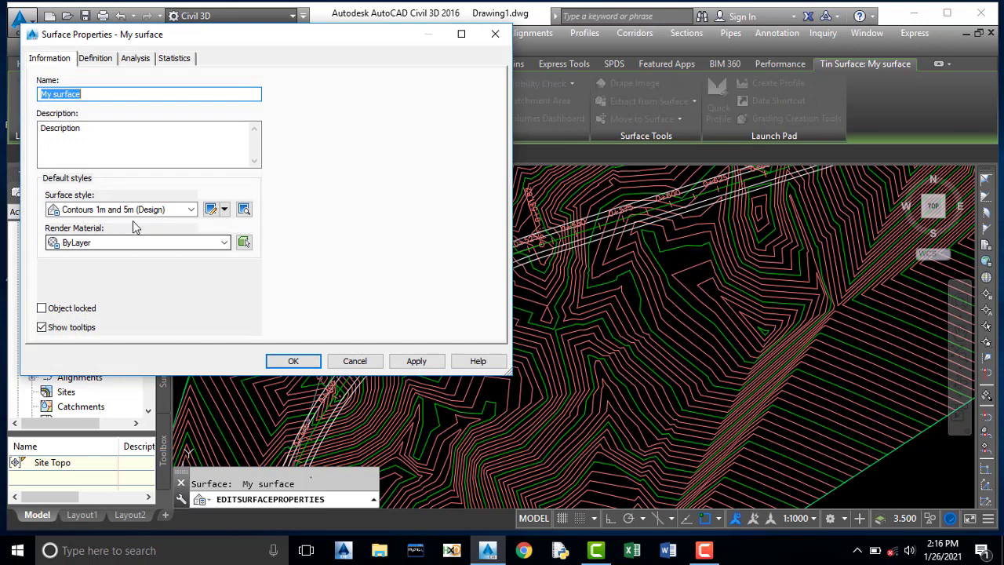
click(155, 210)
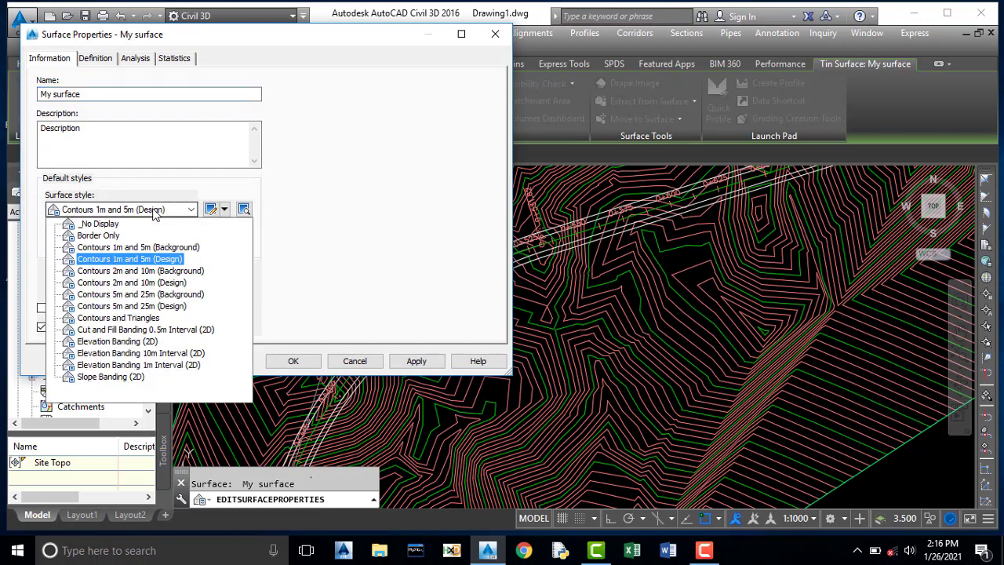
click(165, 285)
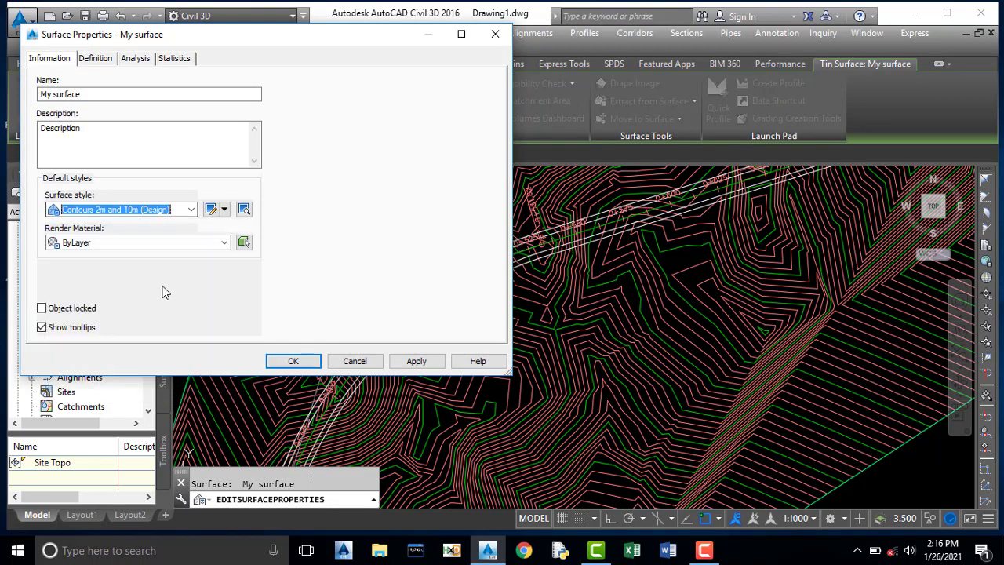
click(416, 360)
click(292, 361)
scroll(502, 300, down, 2)
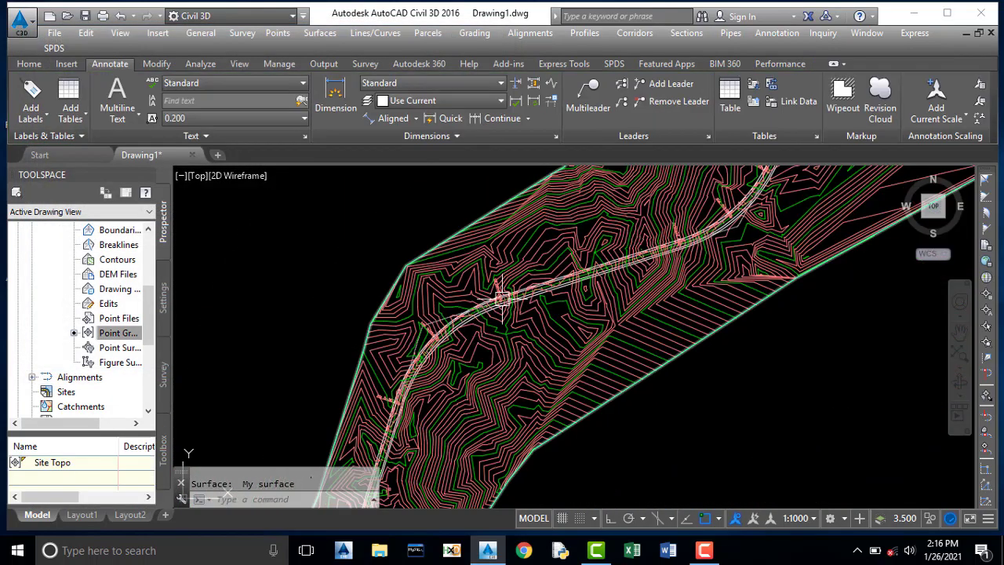
scroll(502, 300, down, 2)
scroll(556, 264, up, 3)
scroll(581, 274, up, 2)
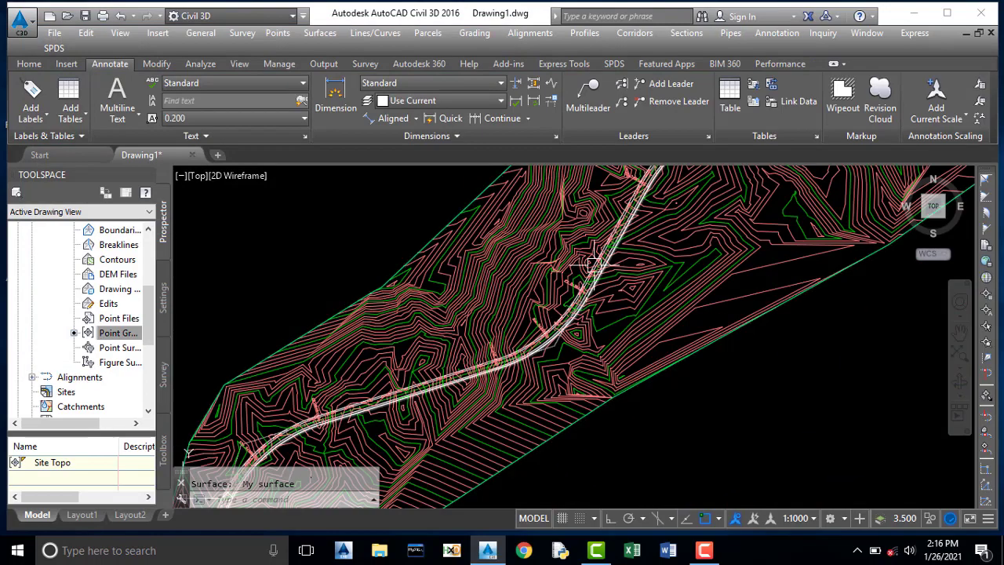
scroll(594, 264, down, 2)
scroll(500, 337, down, 1)
scroll(541, 314, up, 2)
scroll(500, 361, up, 2)
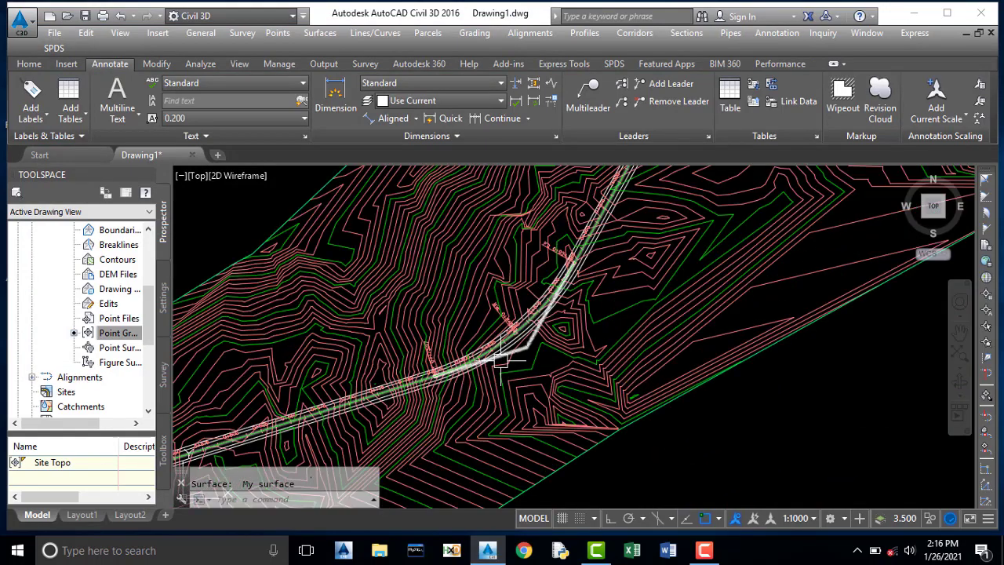
scroll(501, 361, up, 1)
scroll(506, 345, up, 1)
scroll(538, 285, down, 1)
scroll(529, 311, down, 1)
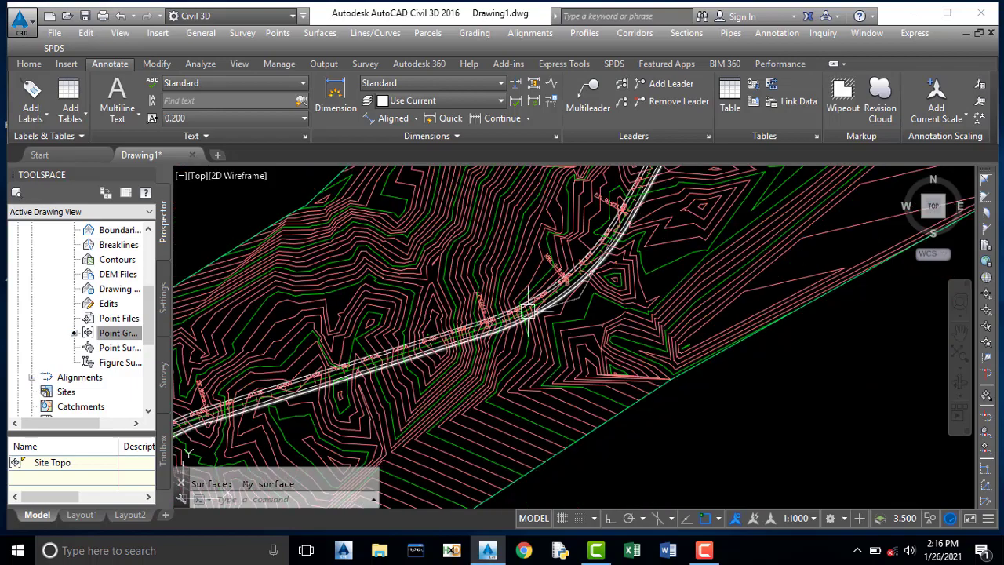
scroll(588, 316, up, 1)
scroll(578, 316, up, 1)
scroll(584, 315, down, 1)
scroll(587, 315, down, 1)
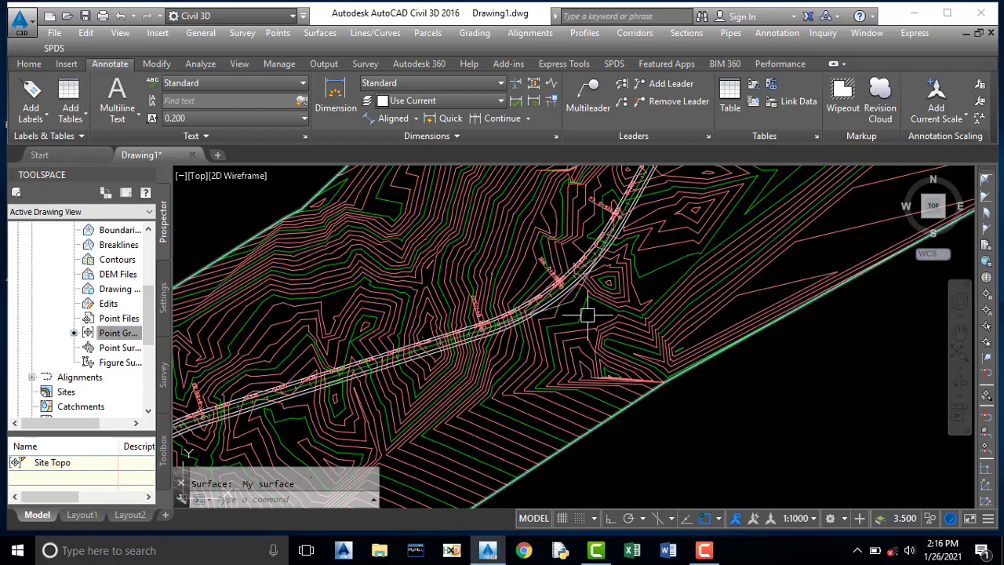
scroll(587, 315, up, 1)
scroll(494, 294, up, 2)
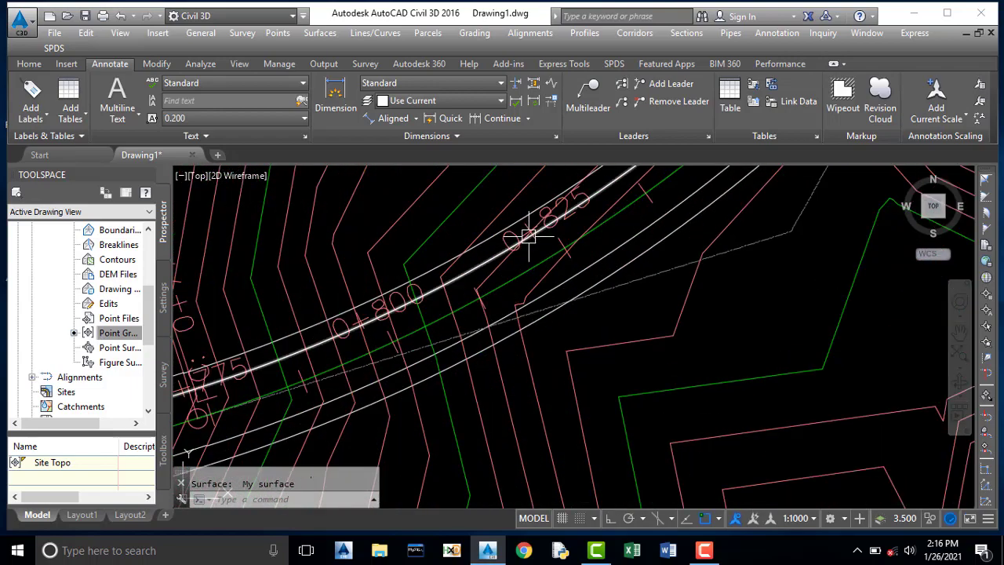
scroll(528, 235, down, 1)
scroll(529, 220, up, 1)
scroll(560, 310, down, 1)
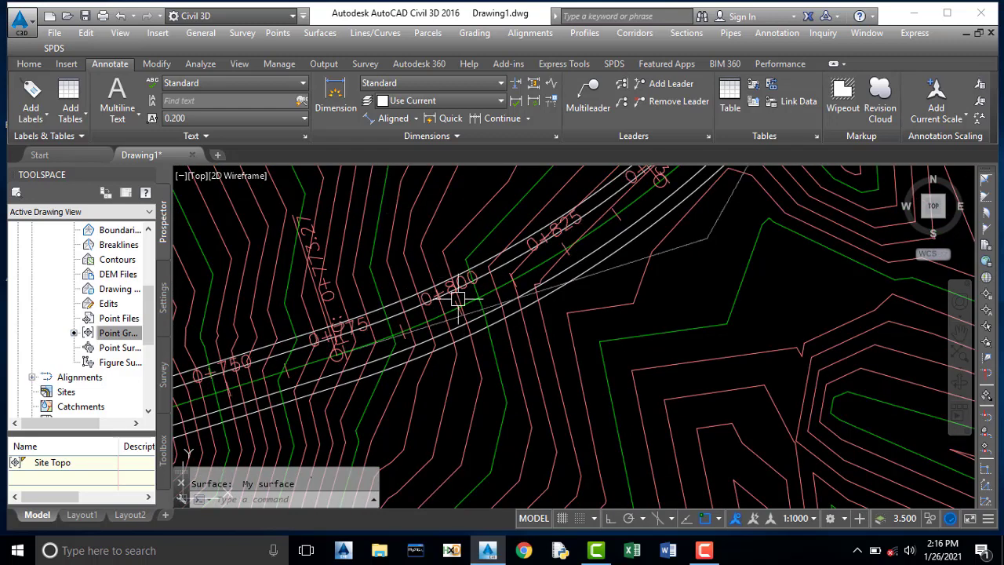
scroll(463, 305, down, 2)
scroll(464, 306, down, 1)
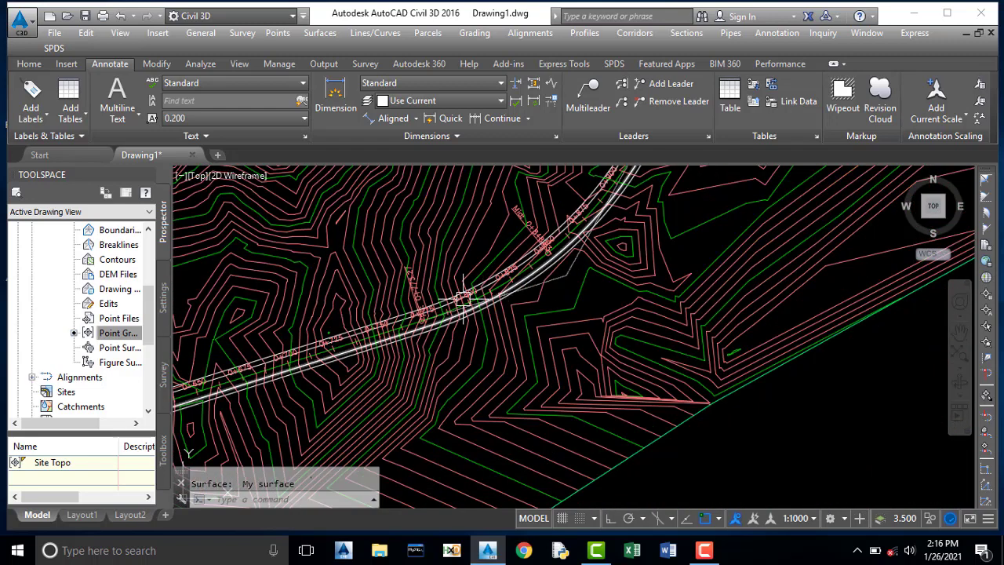
scroll(455, 338, up, 1)
scroll(521, 295, up, 1)
scroll(521, 296, up, 1)
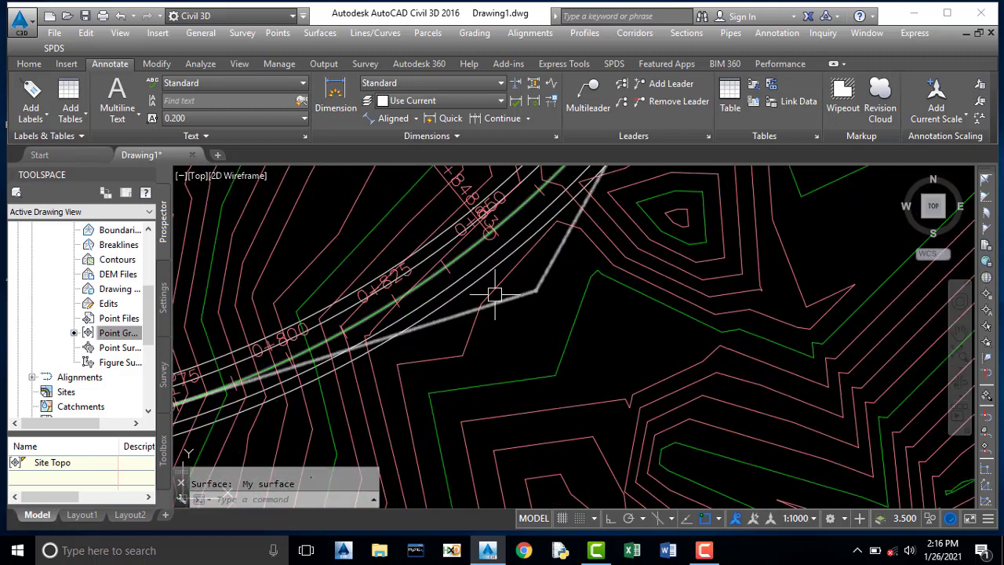
scroll(525, 294, down, 2)
scroll(543, 296, up, 1)
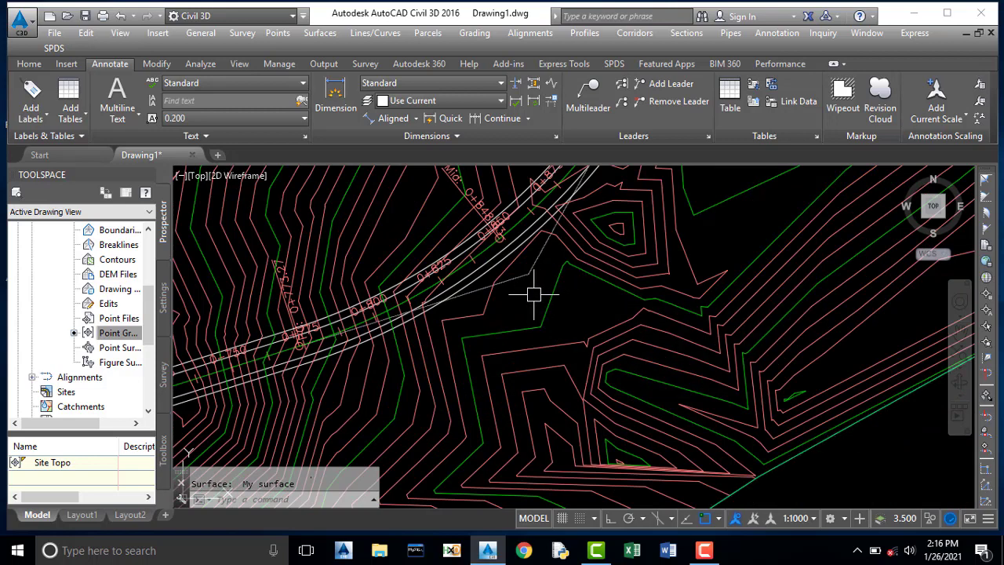
scroll(549, 292, down, 1)
scroll(545, 297, up, 1)
scroll(542, 300, up, 1)
scroll(549, 297, down, 1)
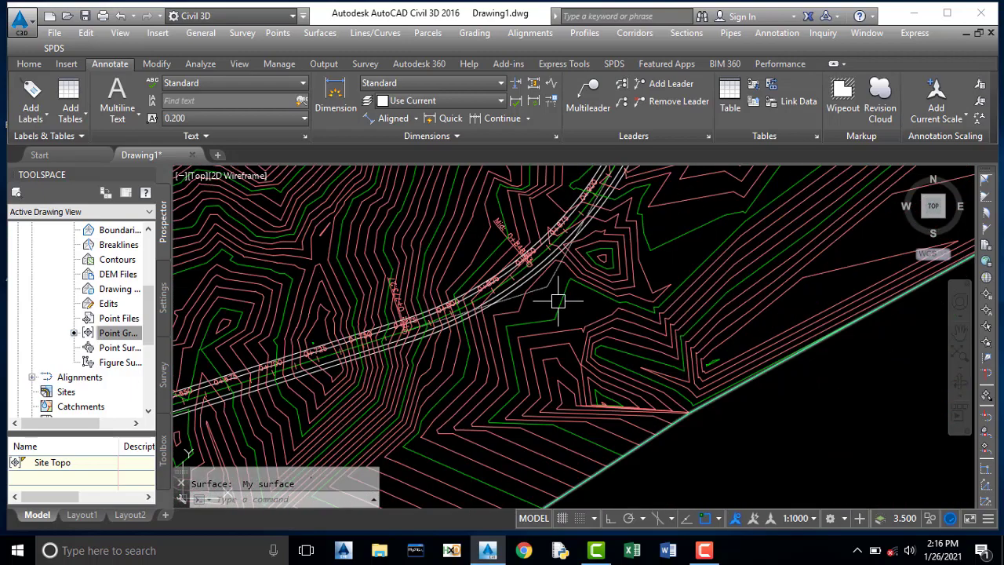
scroll(521, 300, up, 1)
scroll(523, 284, down, 1)
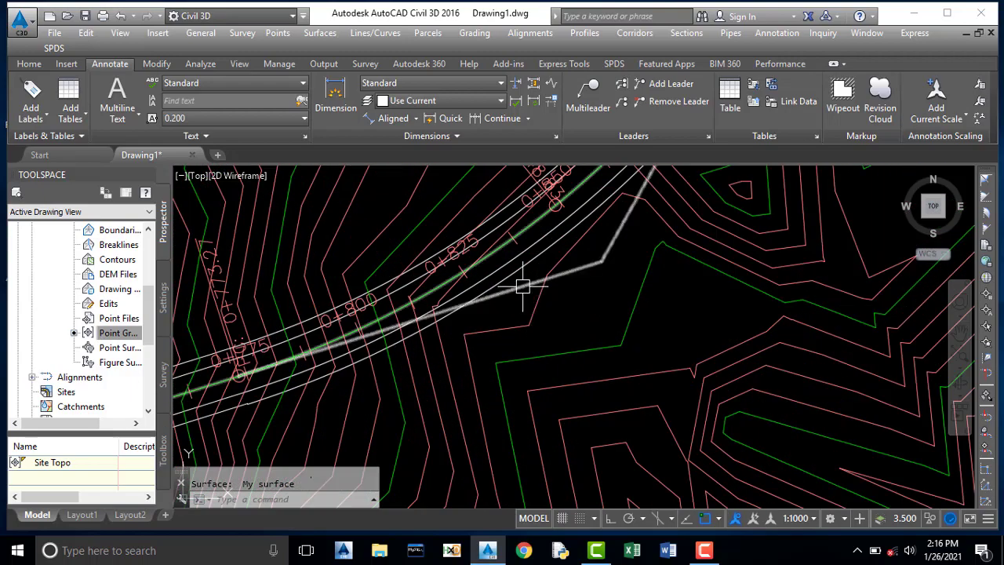
scroll(558, 287, down, 1)
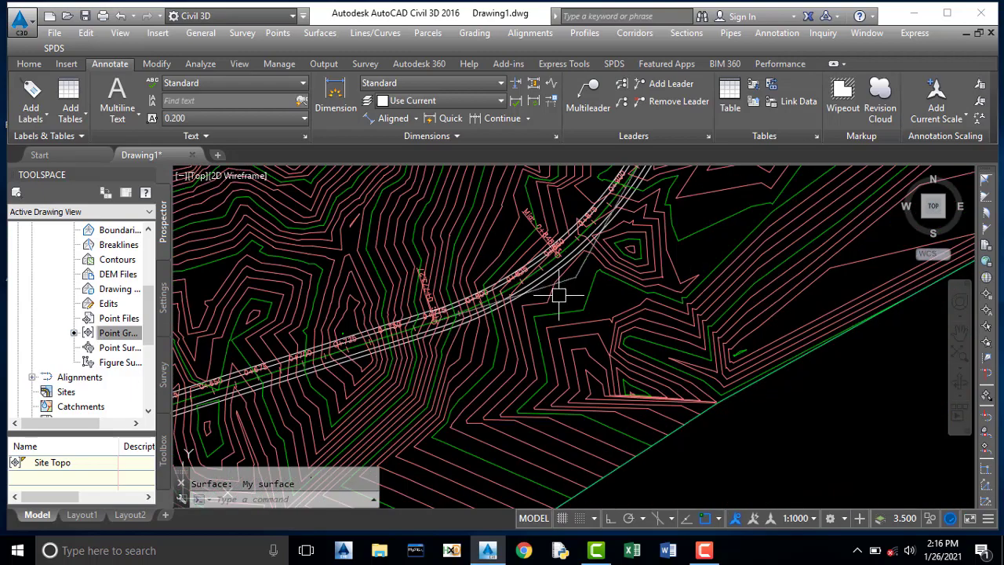
scroll(541, 284, down, 3)
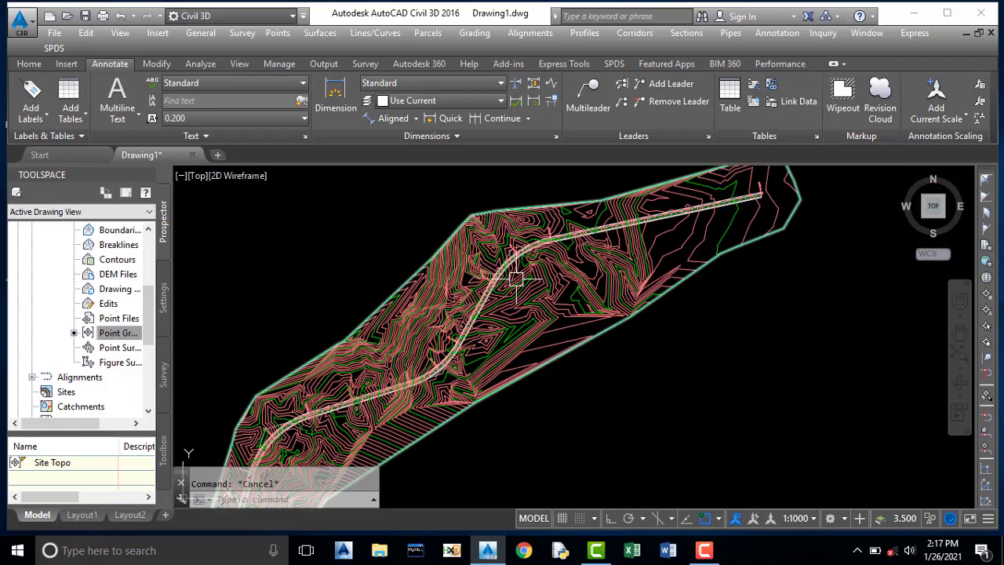
scroll(517, 268, up, 3)
scroll(521, 274, up, 4)
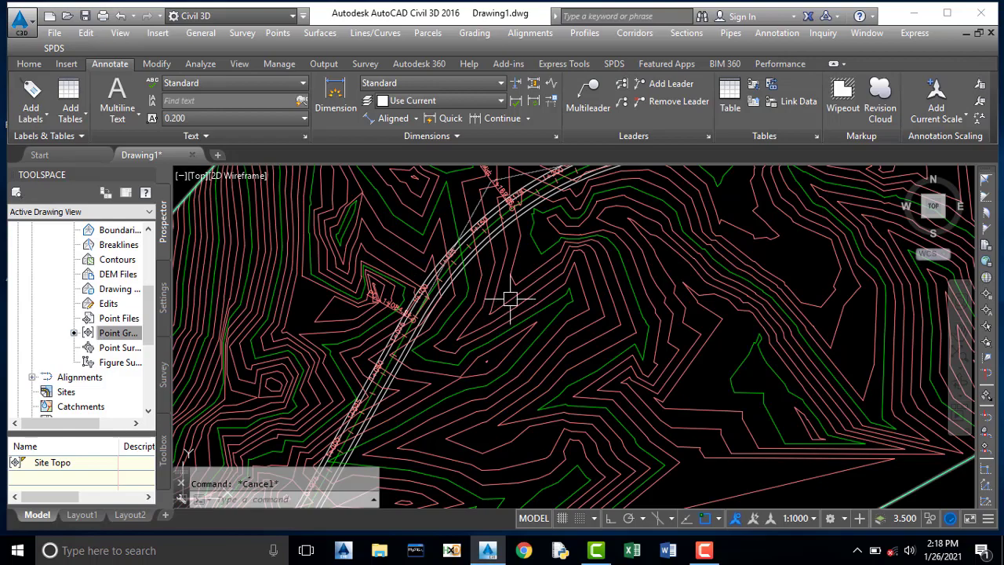
scroll(510, 286, down, 2)
scroll(524, 273, down, 2)
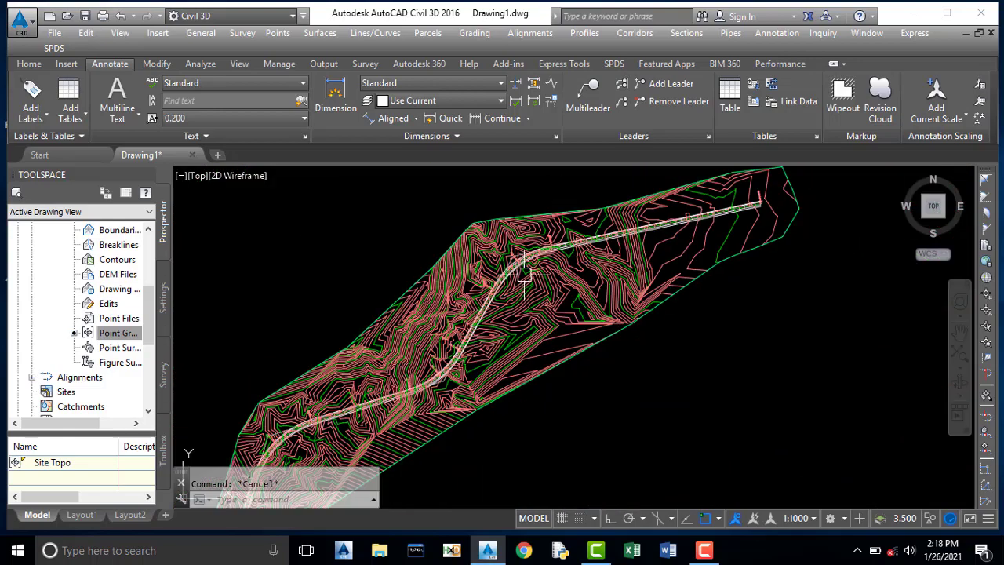
scroll(521, 284, up, 4)
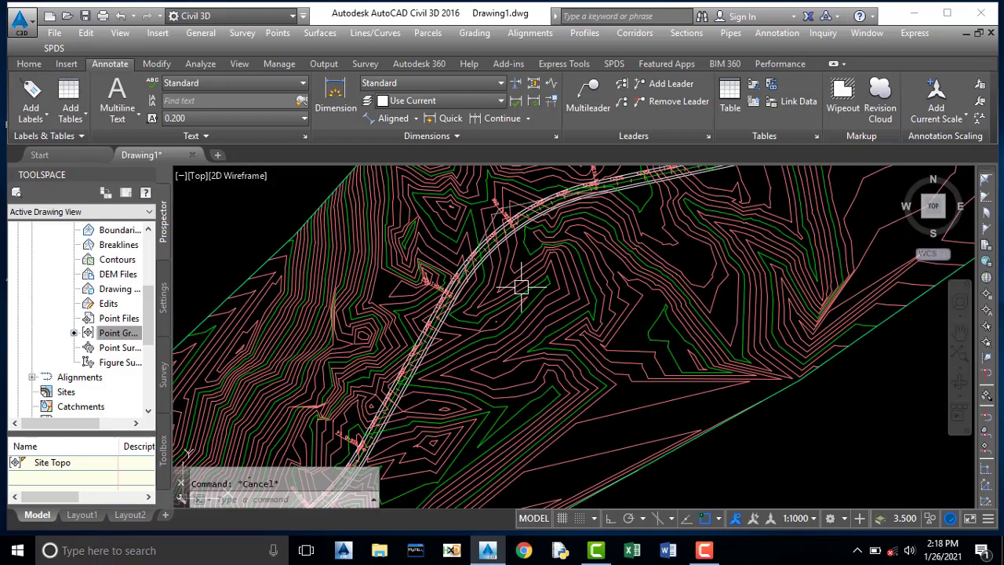